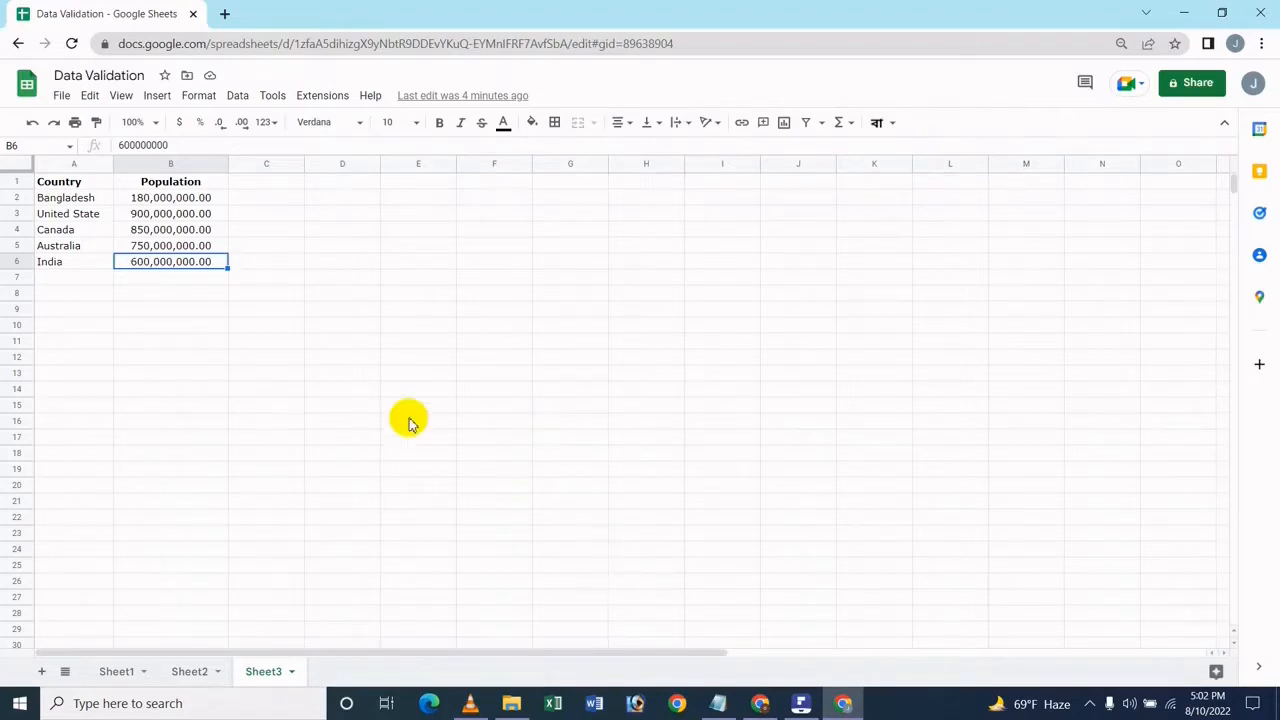
- Insert a chart from the Country and Population data in A1:B6
drag(62, 185, 140, 263)
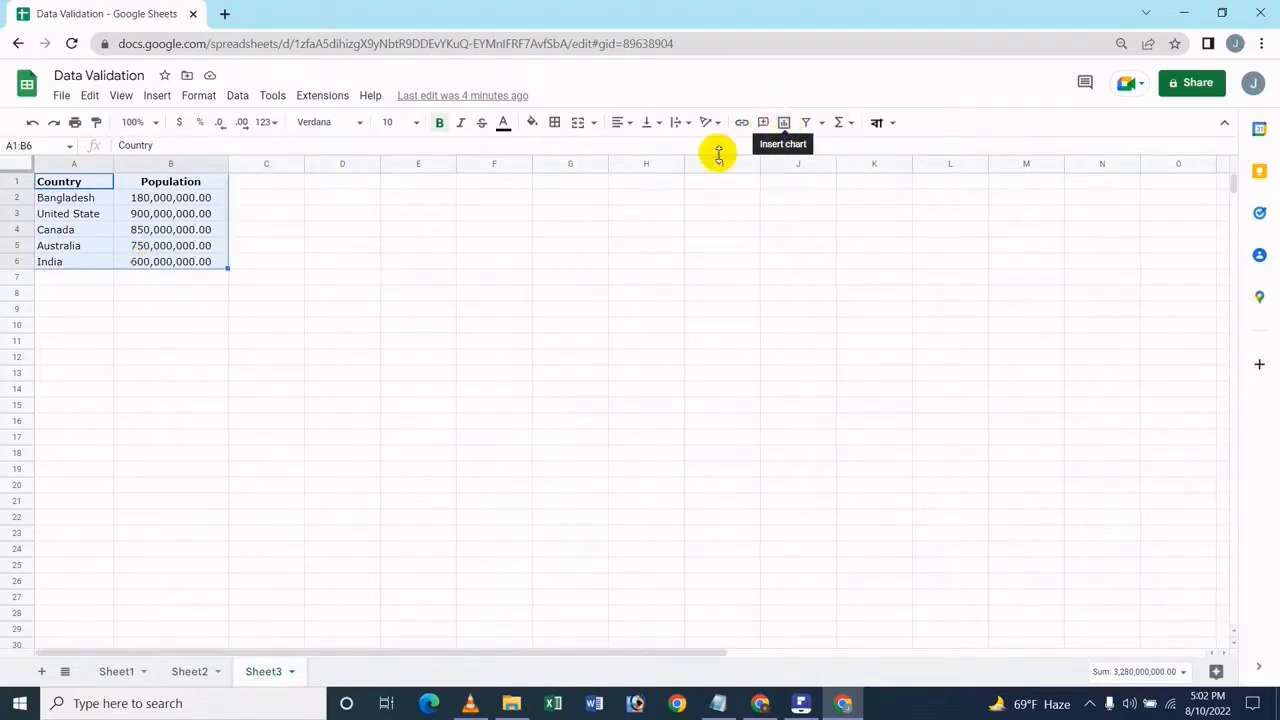
click(155, 96)
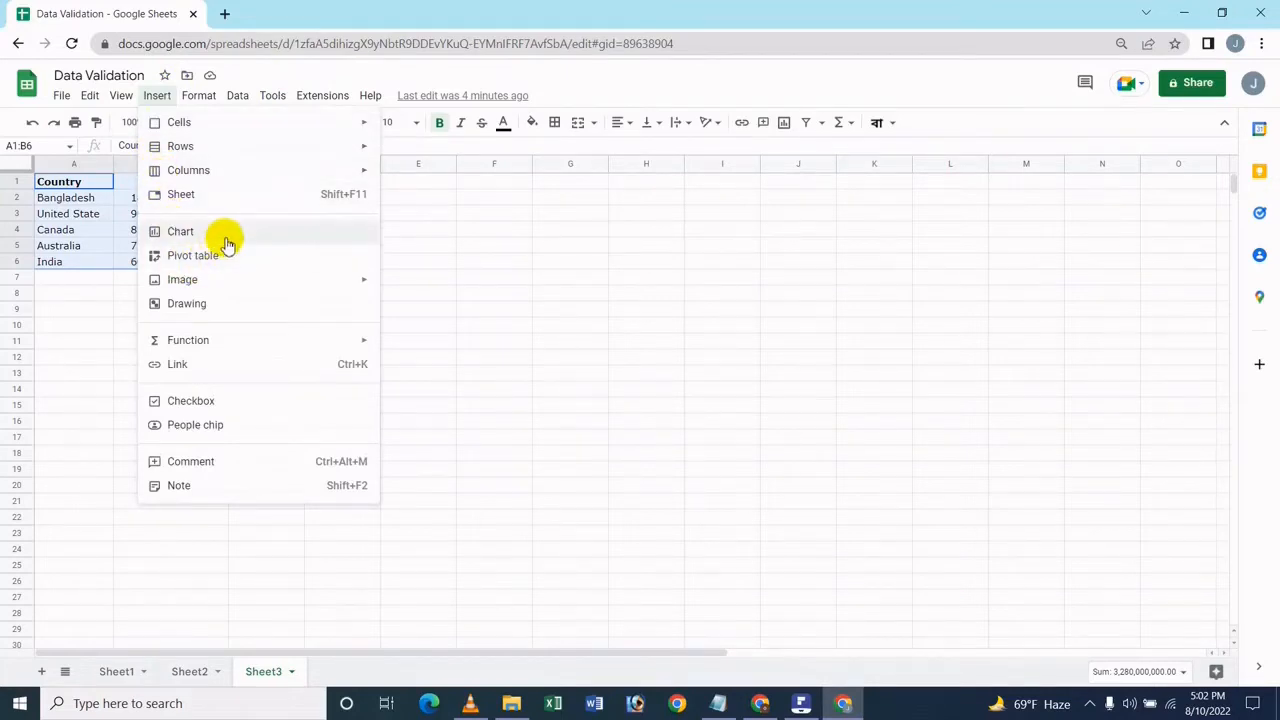
click(787, 128)
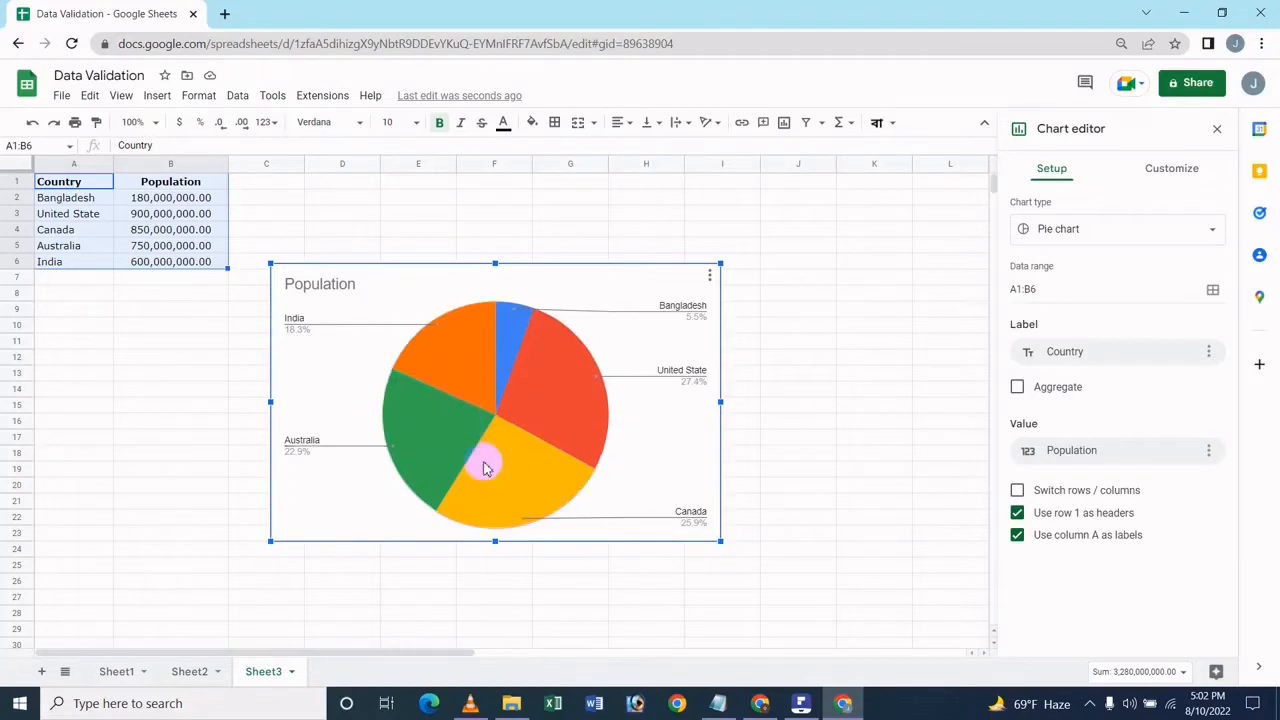
- Change the chart type from pie to Geo chart
click(1057, 229)
scroll(1148, 464, down, 5)
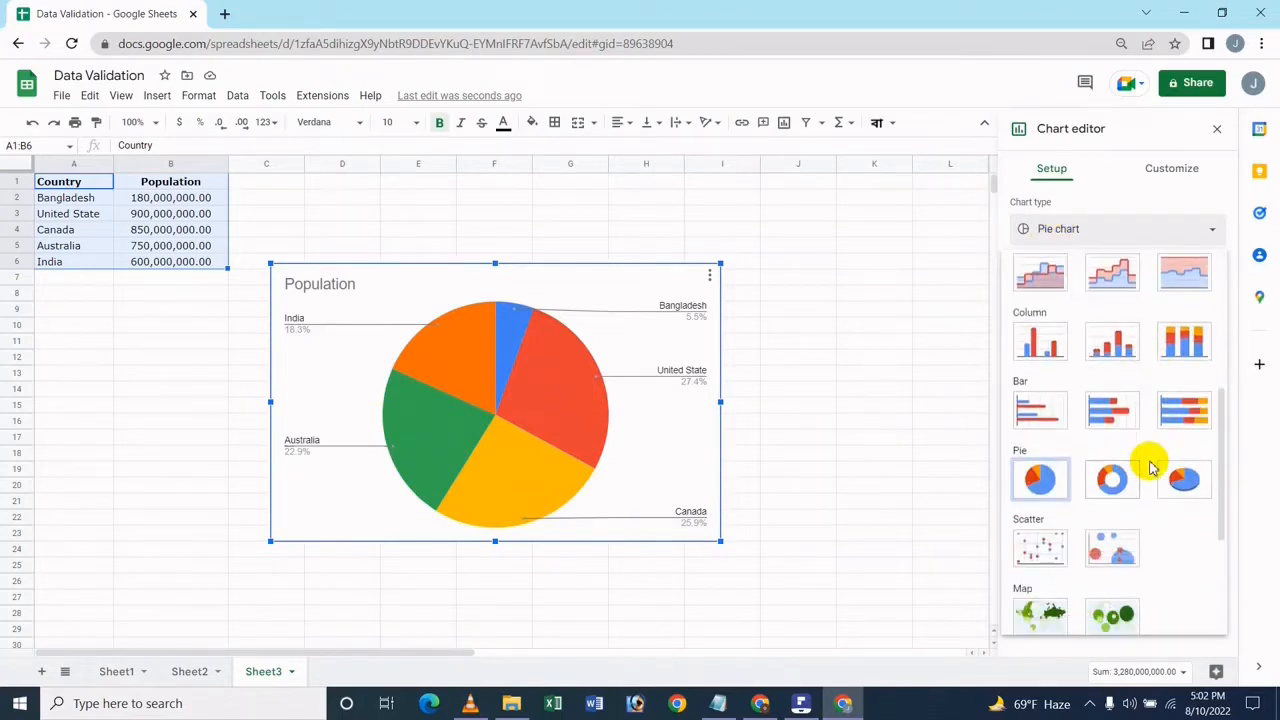
scroll(1150, 468, down, 3)
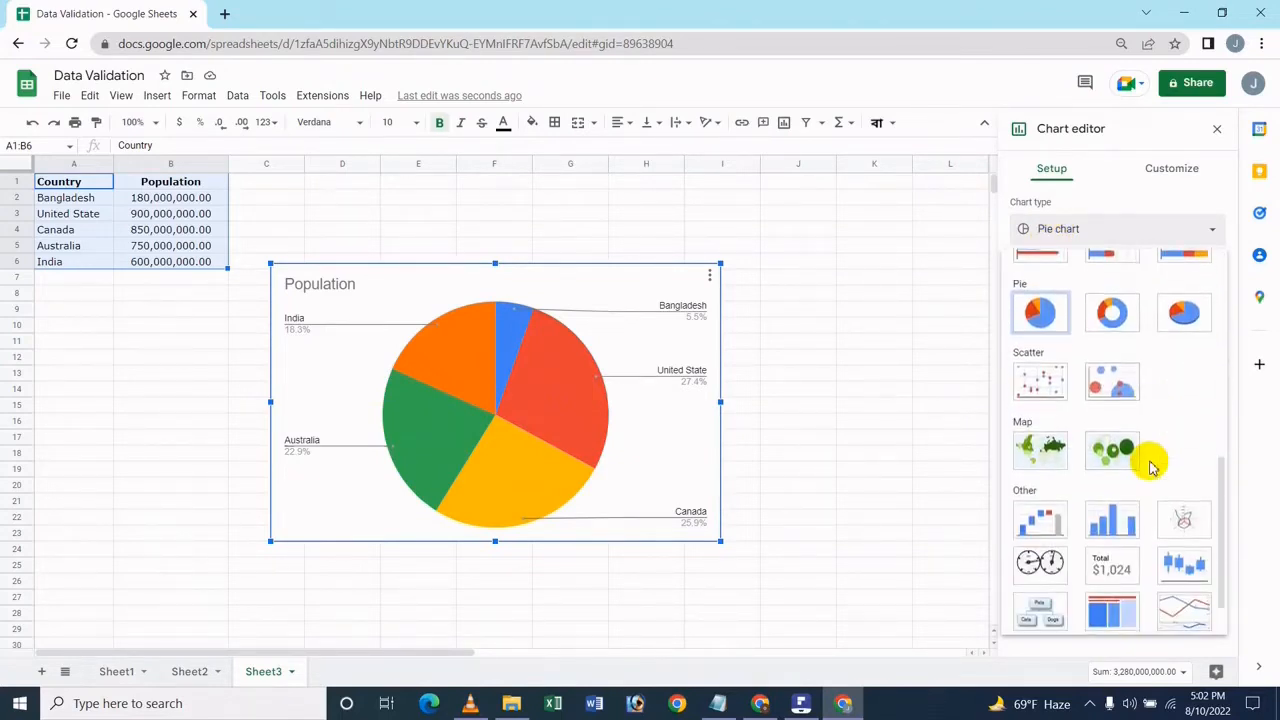
click(1032, 450)
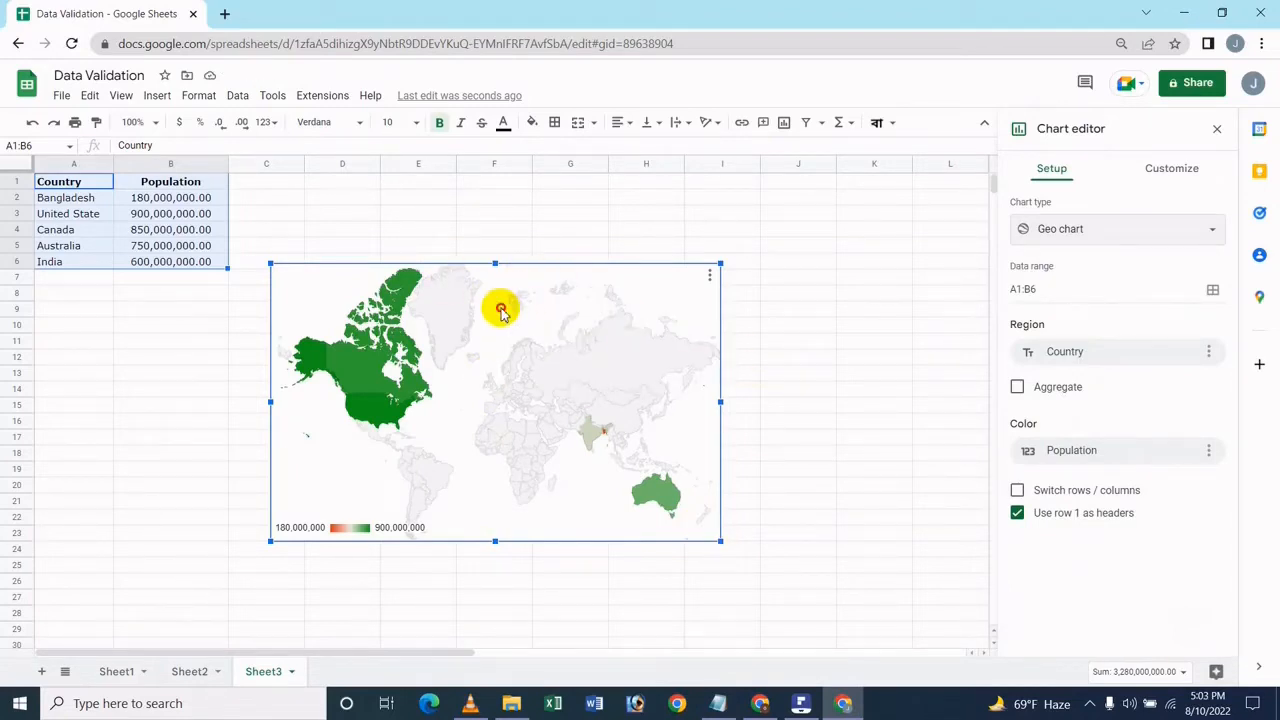
- Move the geo chart beside the data table at C1, shrink it to end at about row 16, and close the chart editor
drag(500, 310, 523, 251)
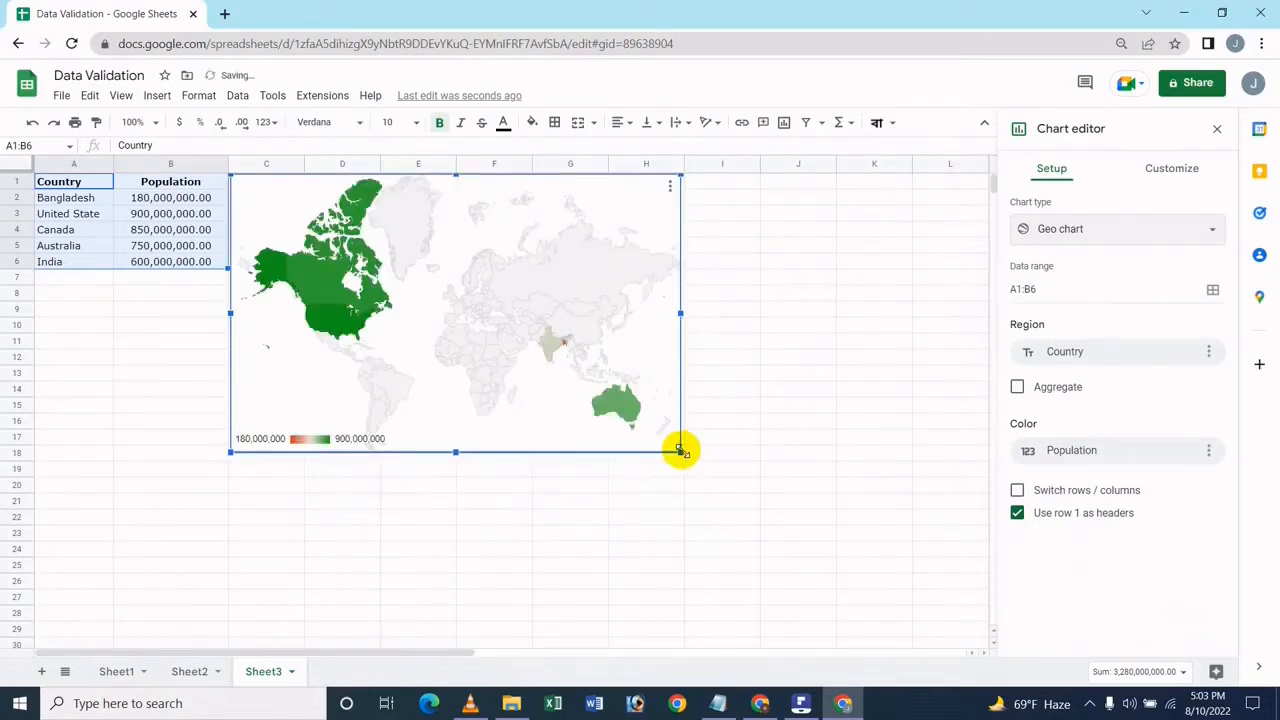
drag(680, 450, 615, 432)
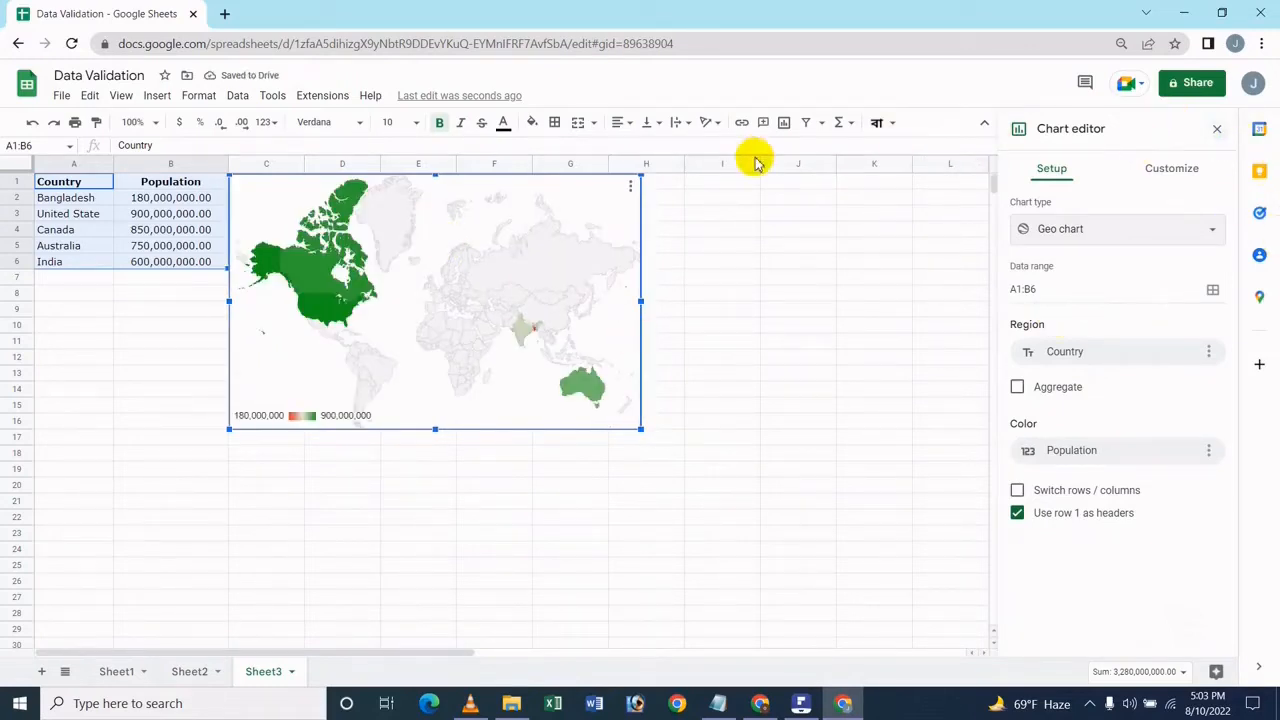
click(1217, 129)
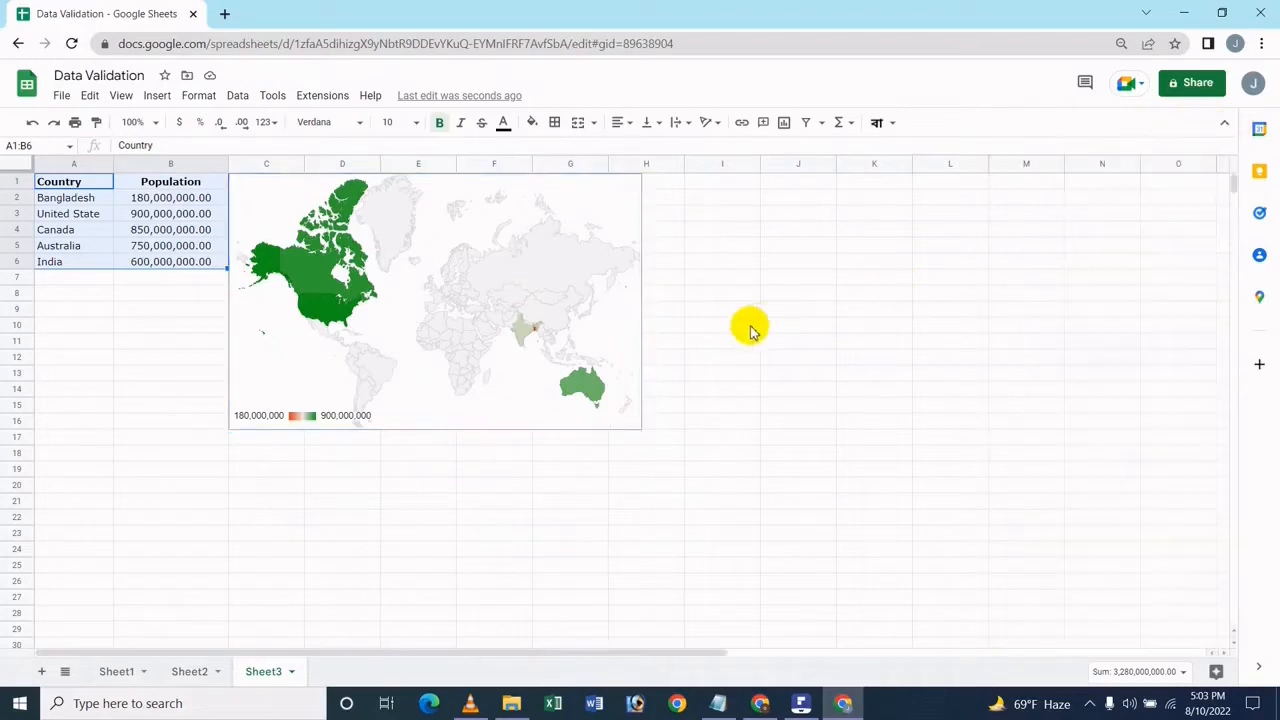
click(722, 347)
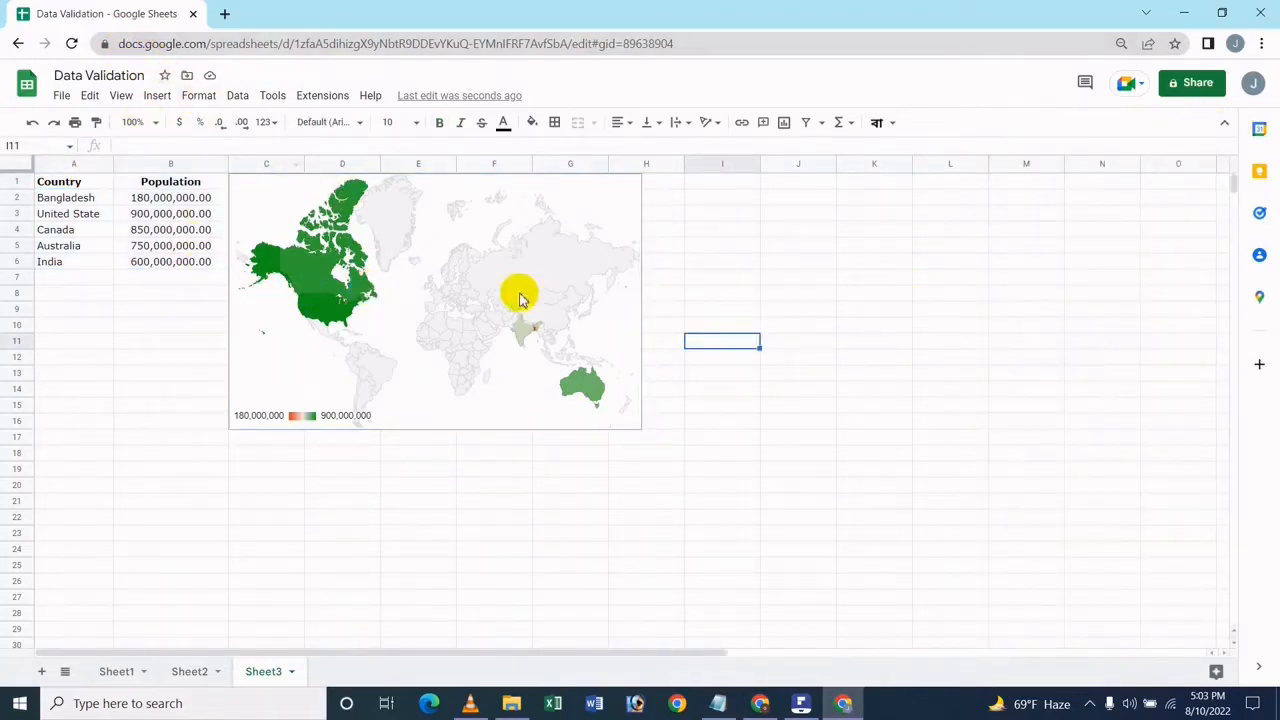
- Examine the population values of Bangladesh, Canada, Australia and India on the geo chart
click(449, 277)
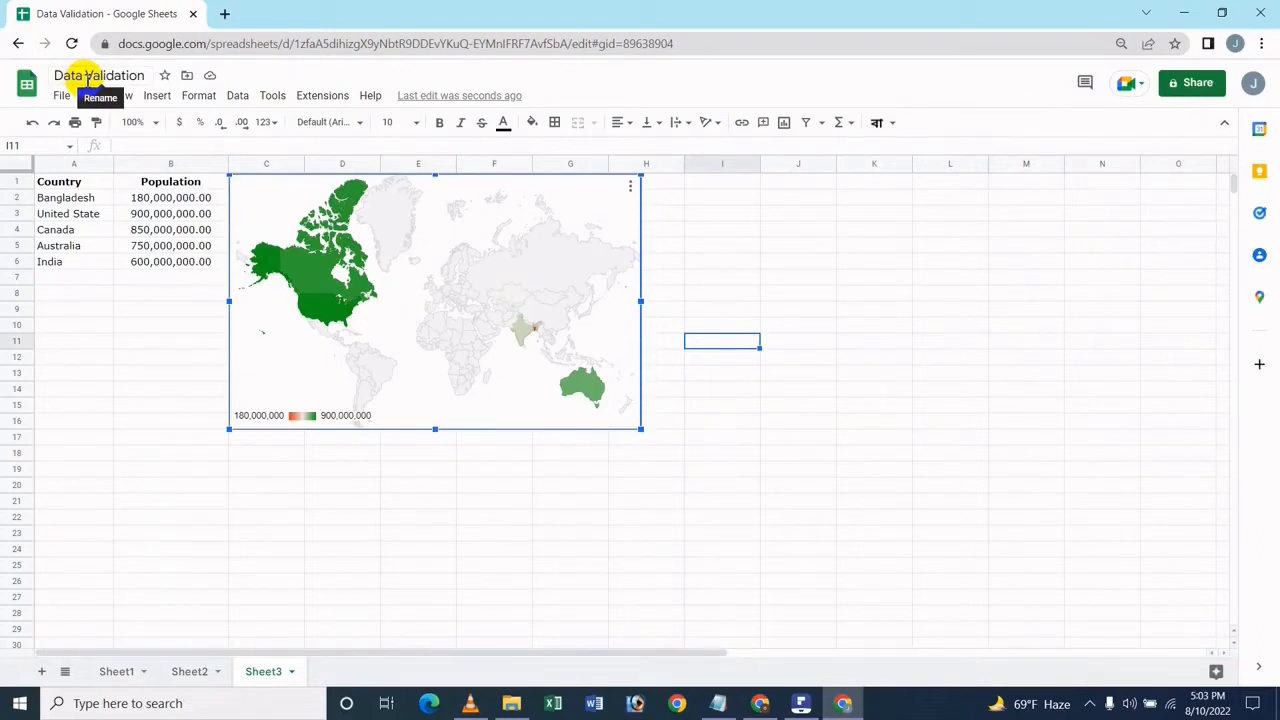
mouse_move(535, 337)
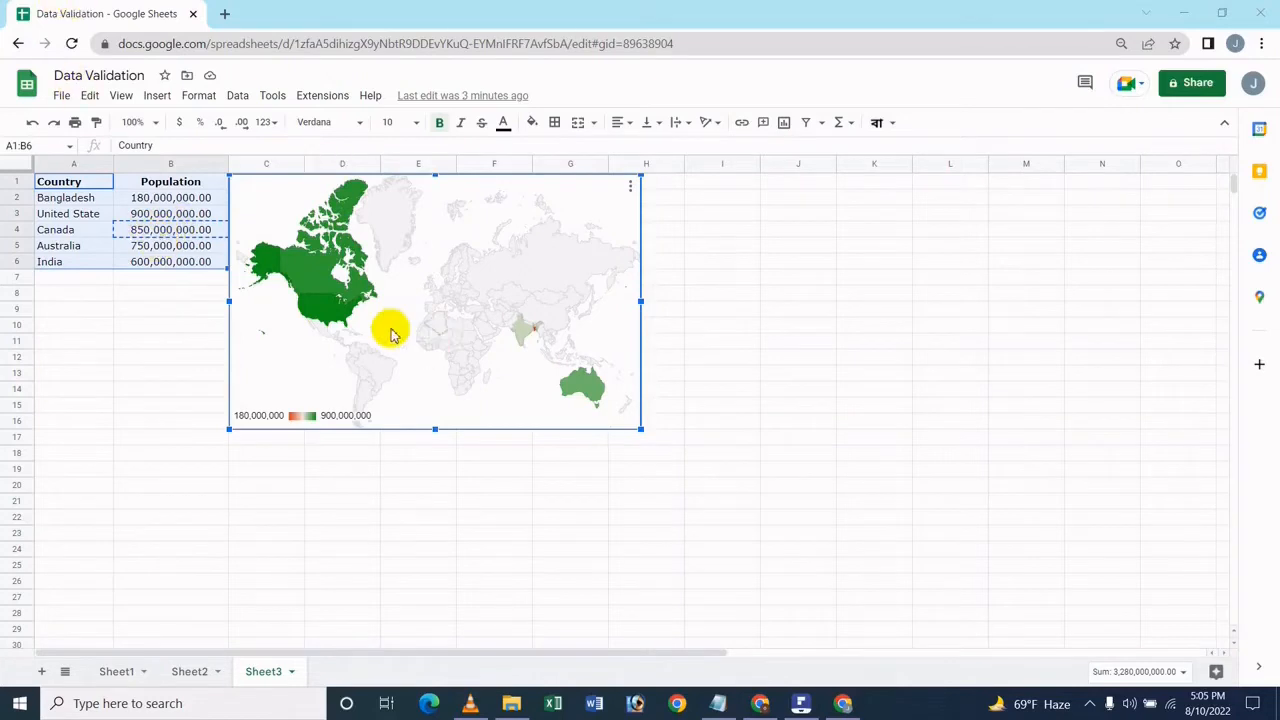
mouse_move(325, 279)
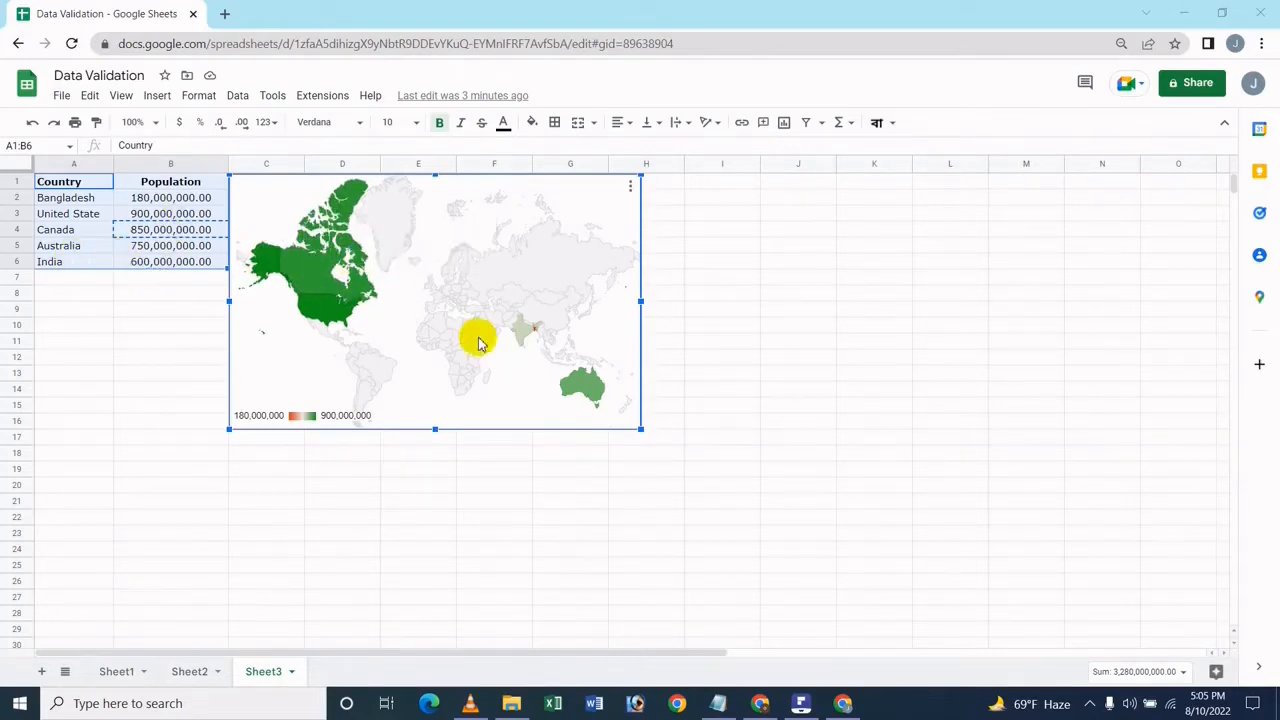
mouse_move(591, 392)
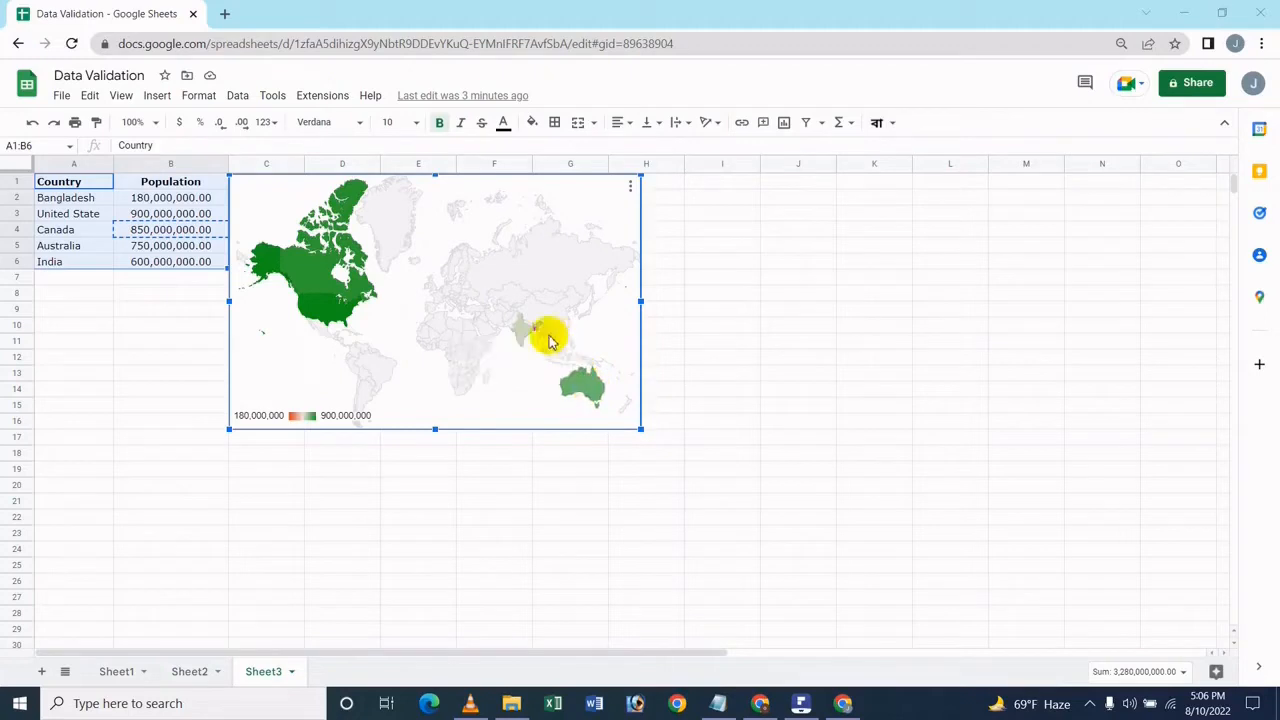
mouse_move(522, 338)
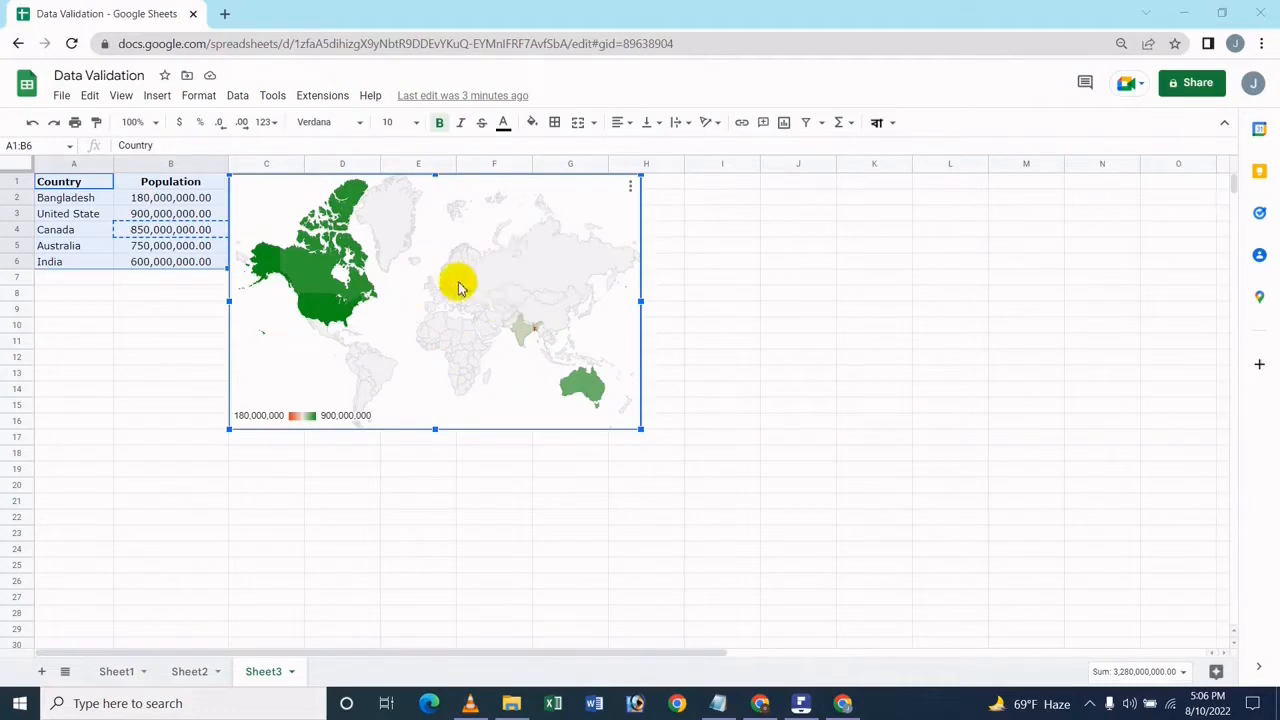
click(329, 294)
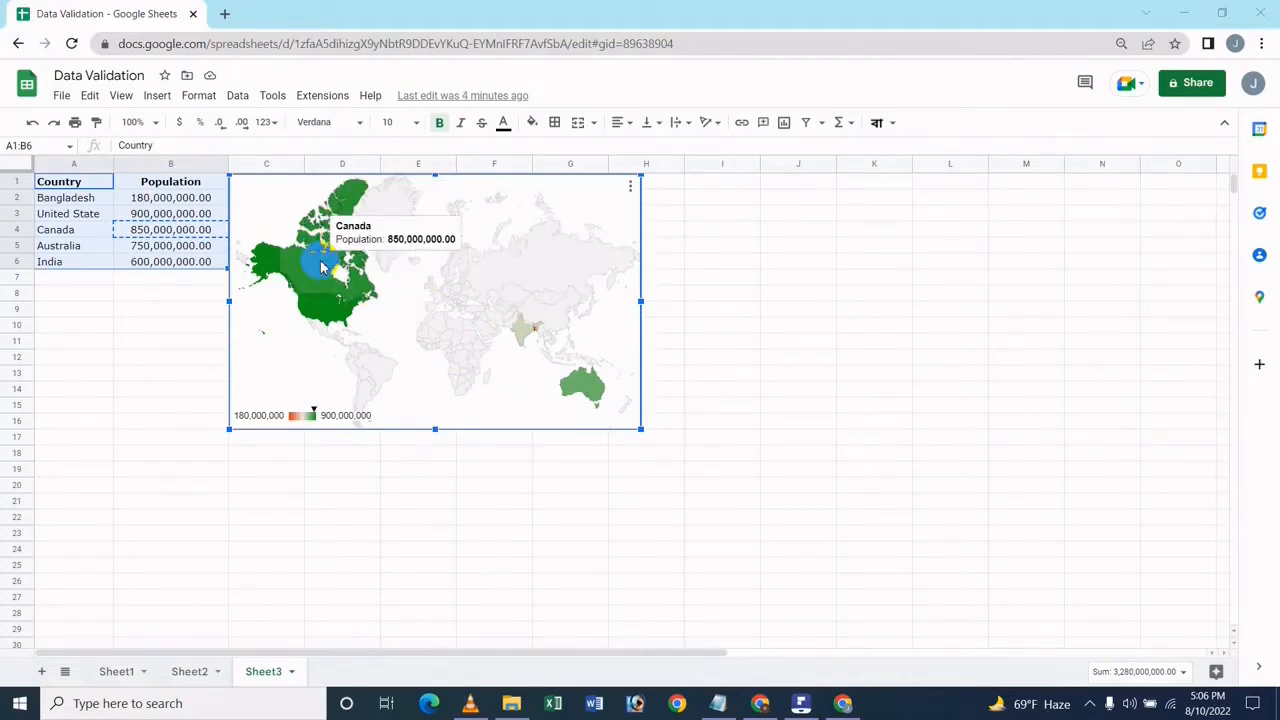
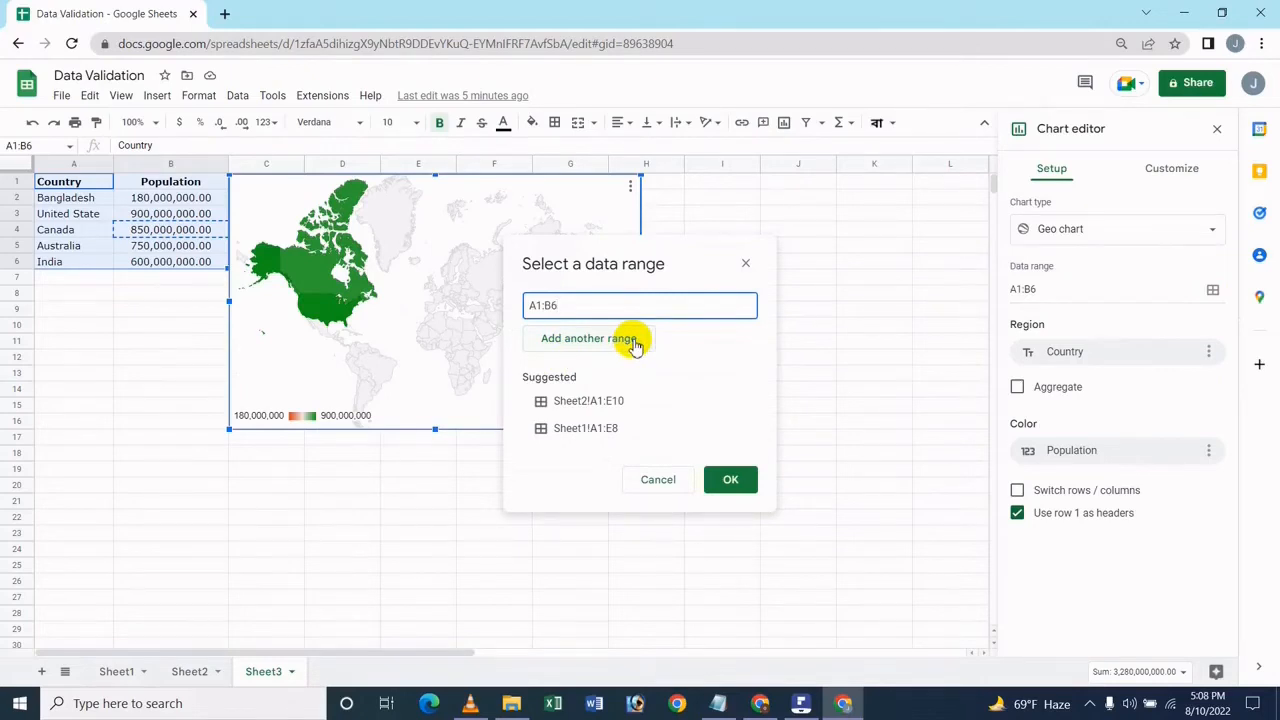
click(634, 342)
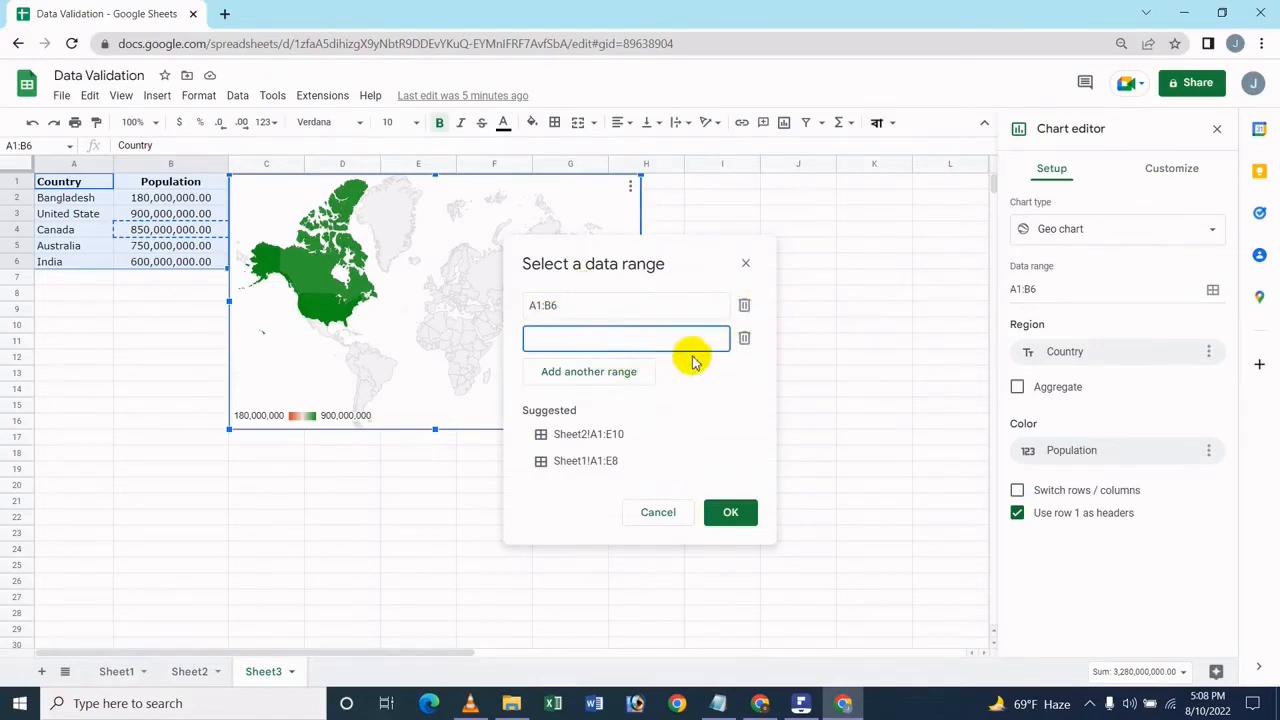
click(577, 378)
click(744, 338)
click(744, 338)
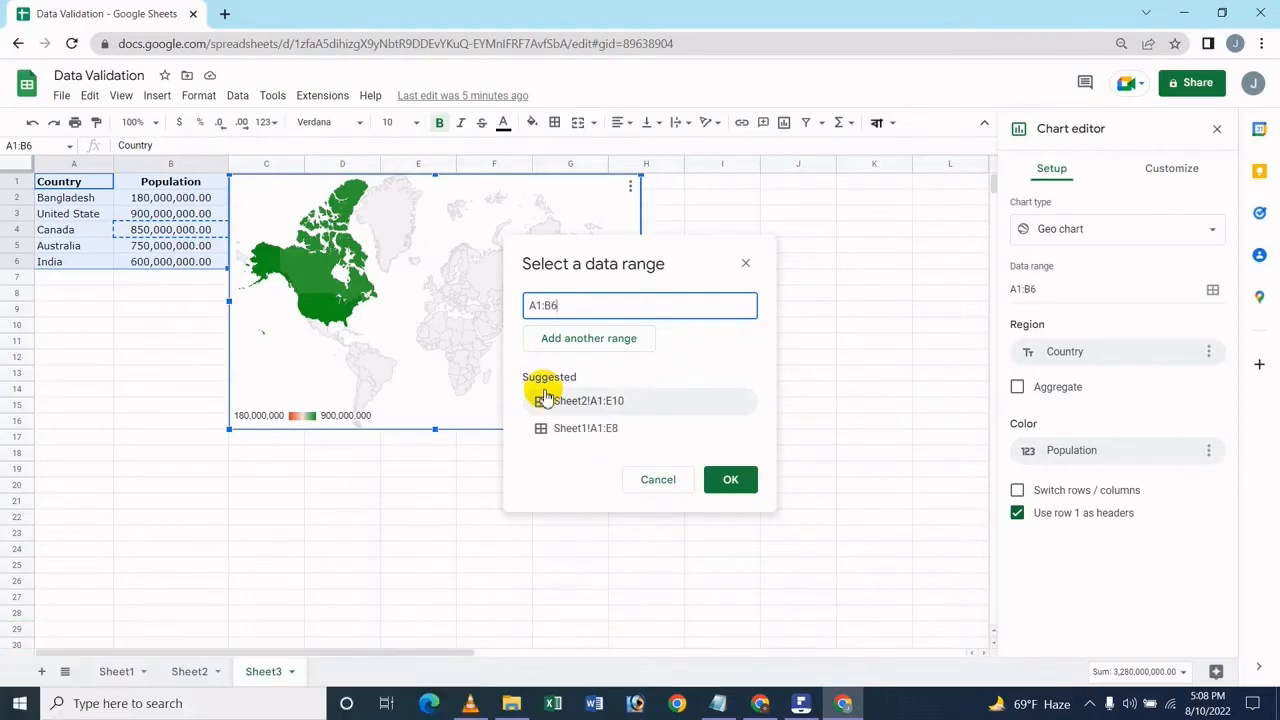
click(742, 266)
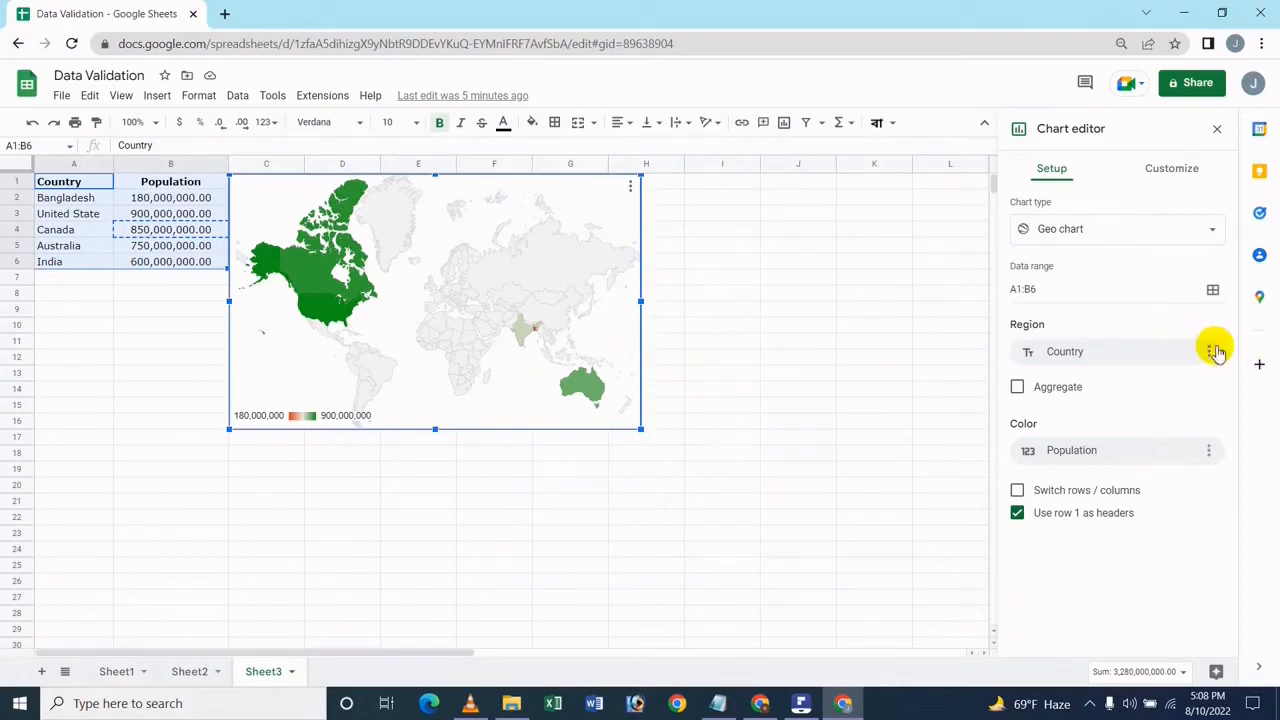
- Try removing the Country region from the chart and undo it, and switch Aggregate on and off again
click(1221, 389)
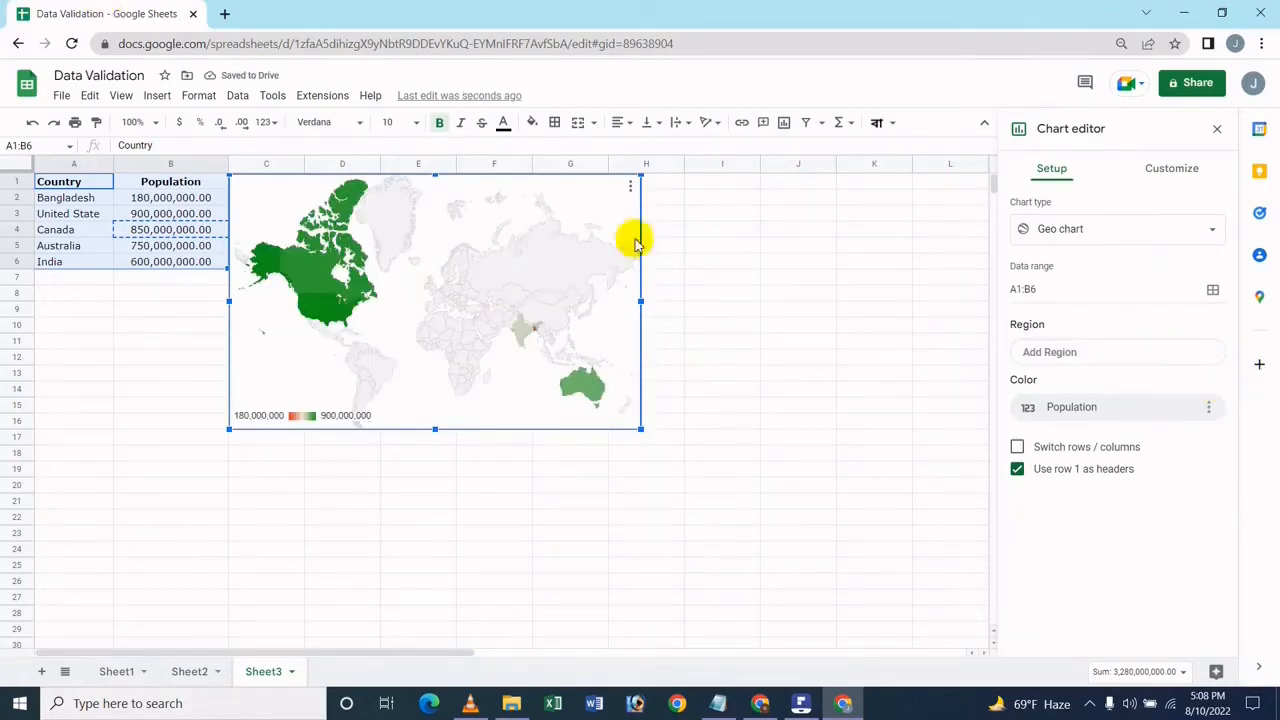
key(ctrl+z)
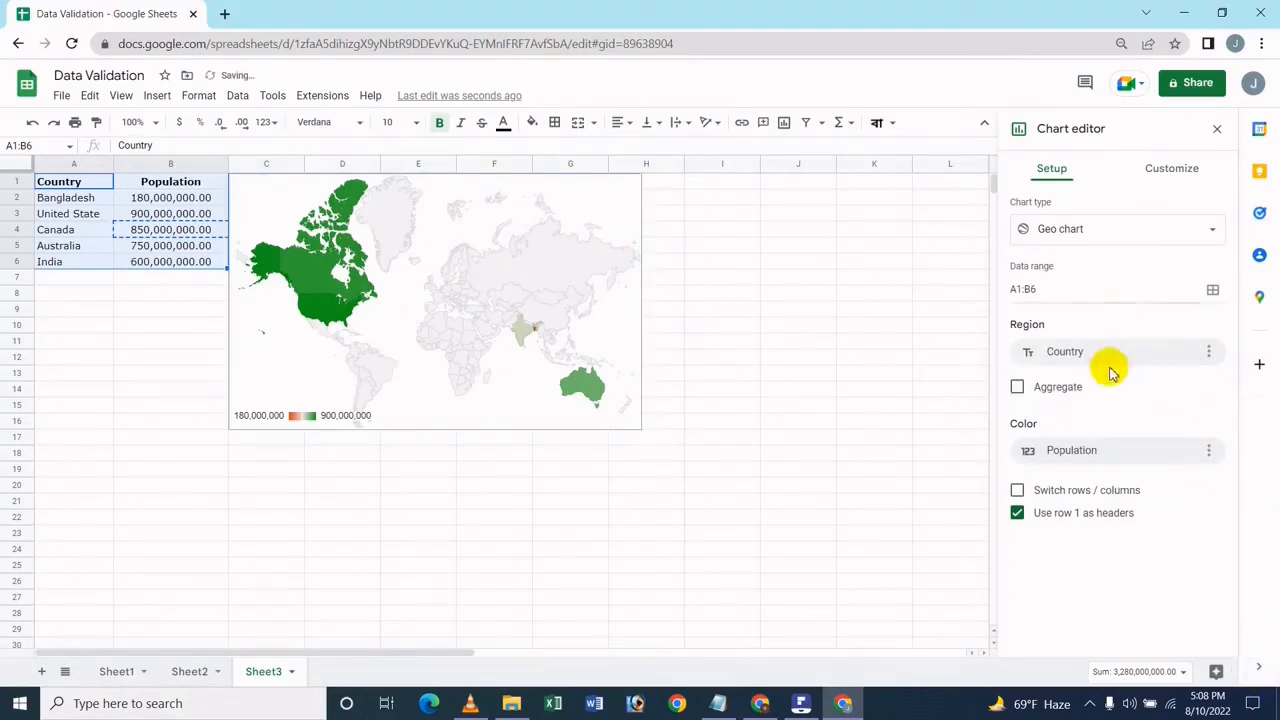
click(1062, 396)
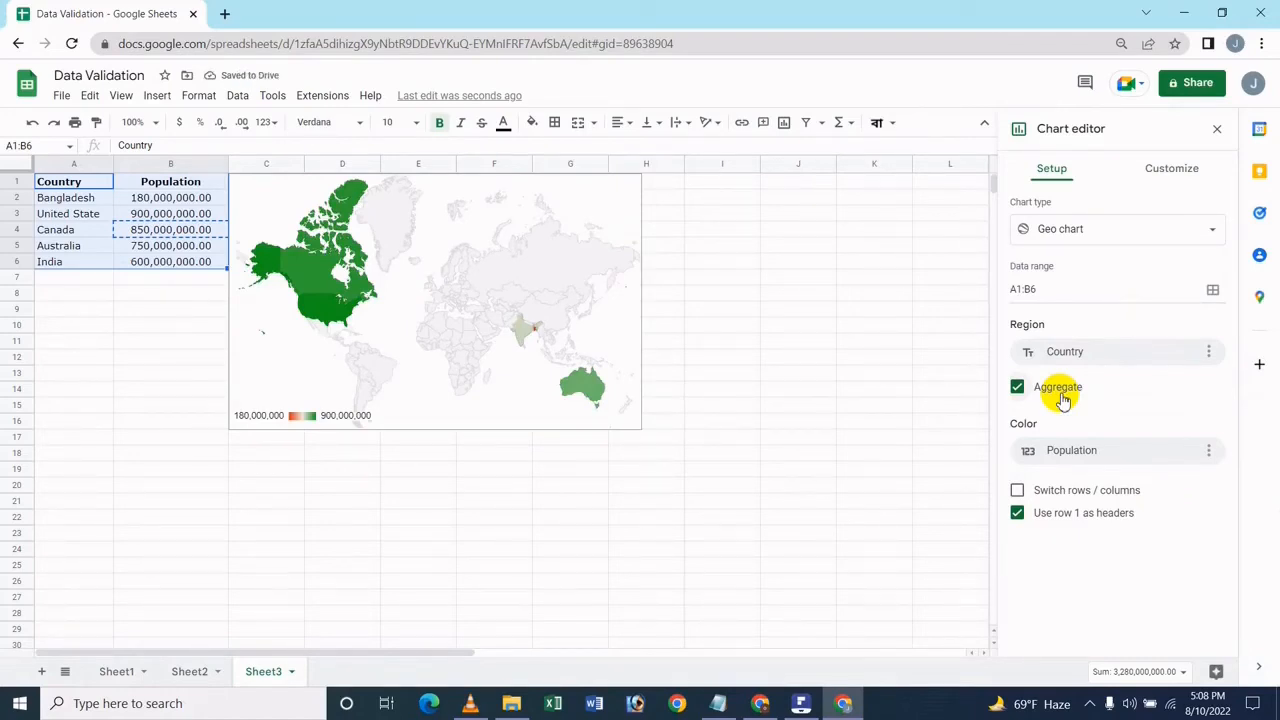
click(1055, 396)
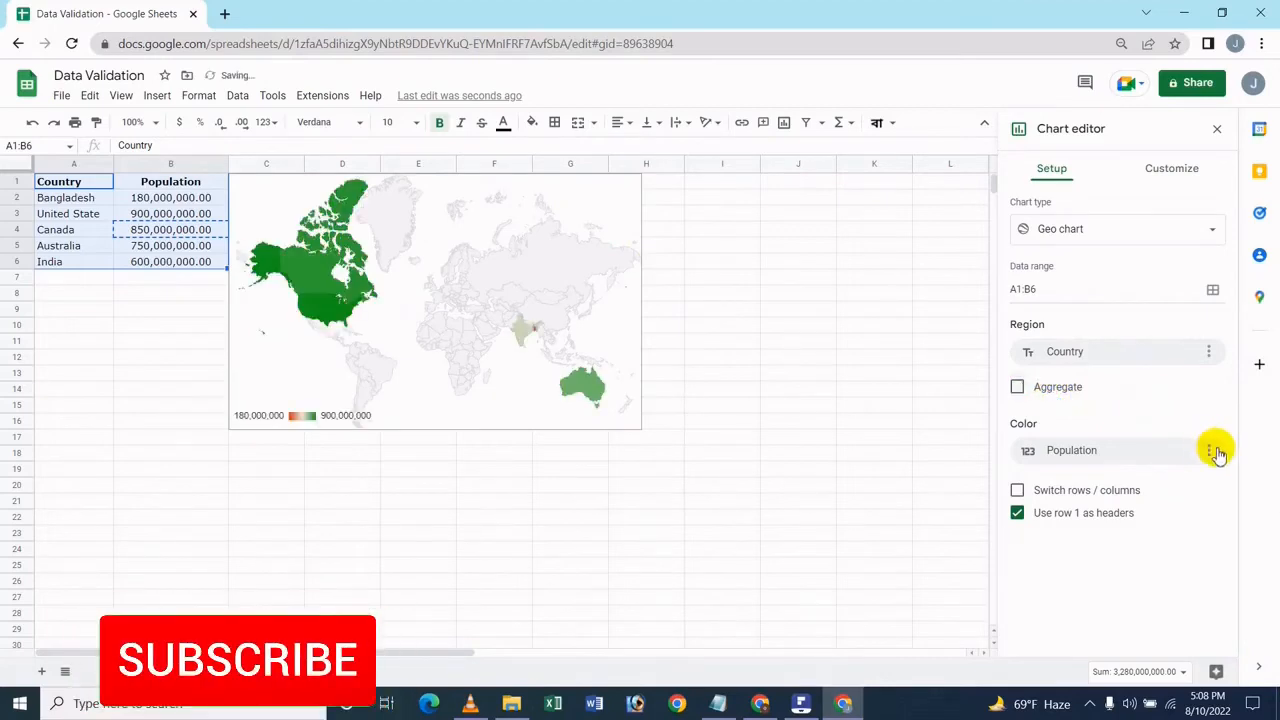
- Try removing Population as the geo chart's color value, and restore it
click(1212, 451)
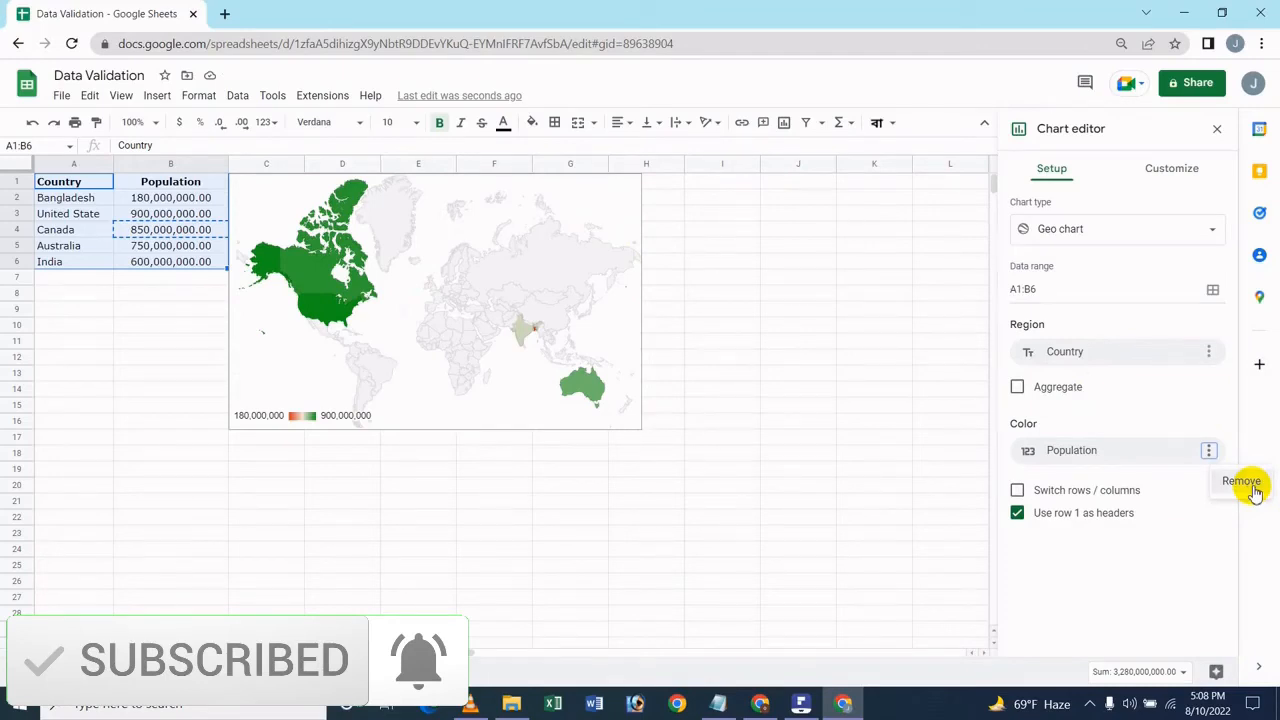
click(1250, 485)
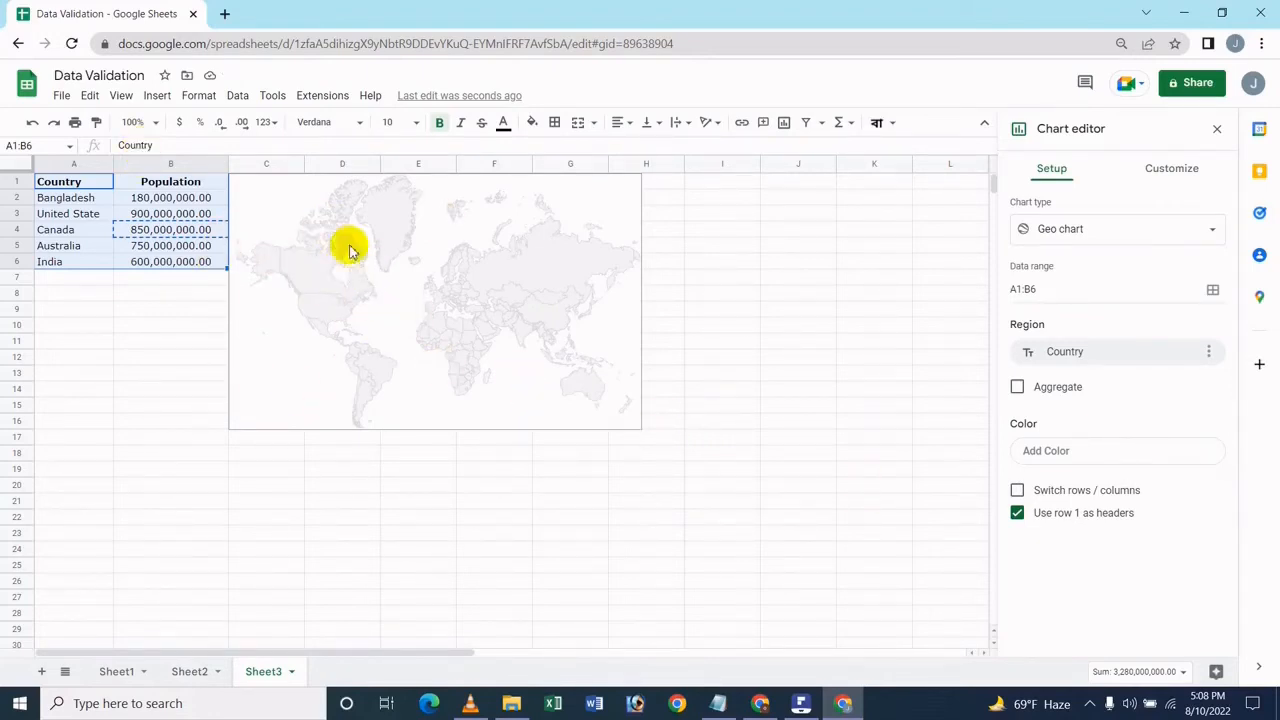
click(1218, 447)
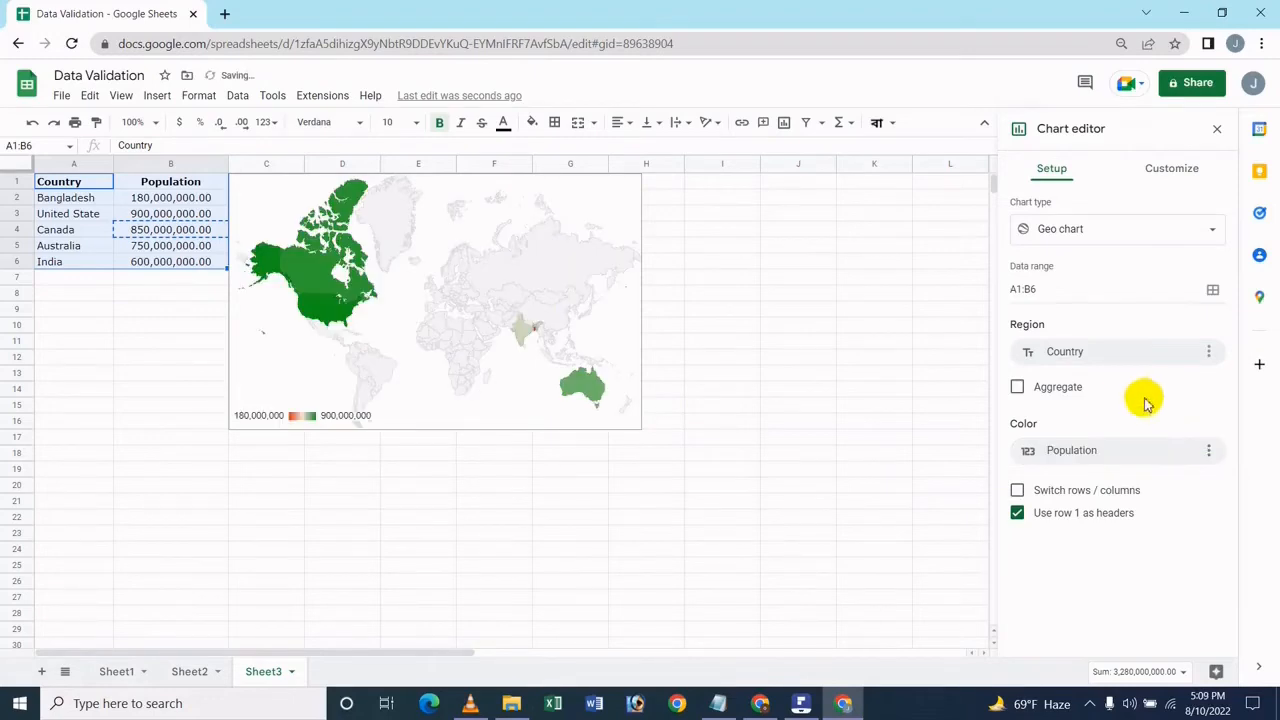
- Try switching the chart's rows and columns and disabling row 1 as headers, reverting each option
click(1040, 492)
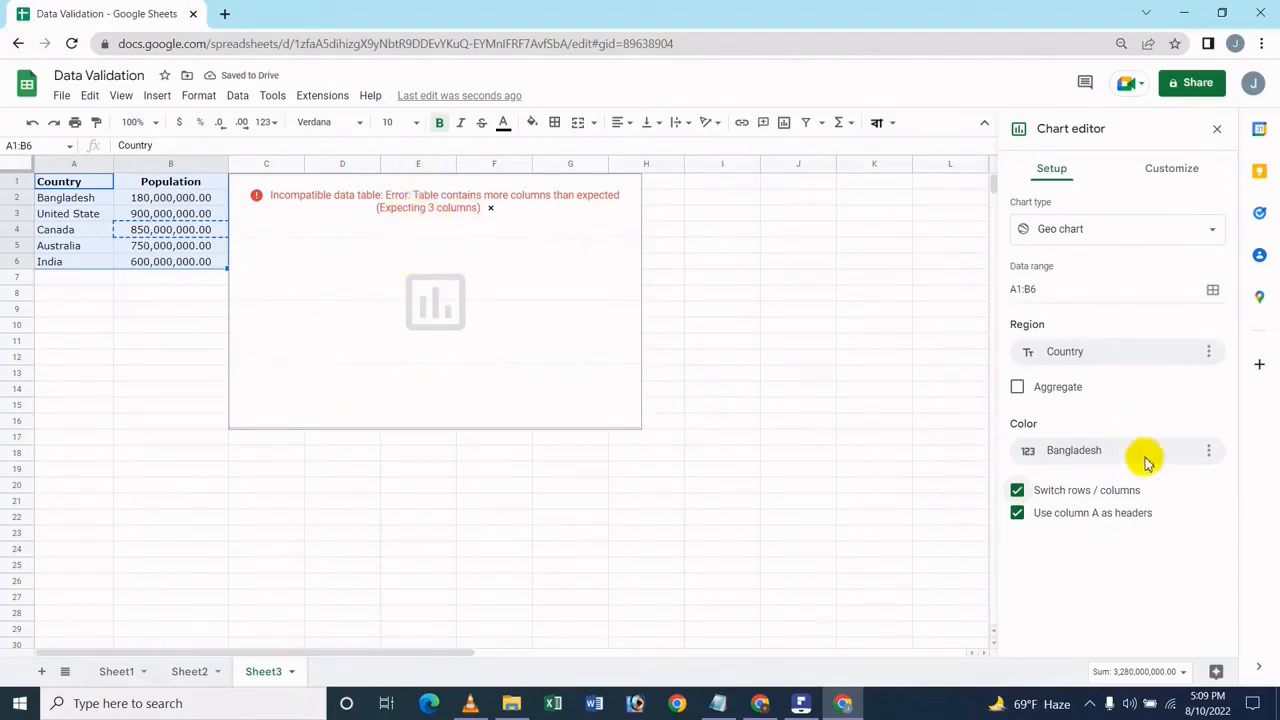
click(1122, 490)
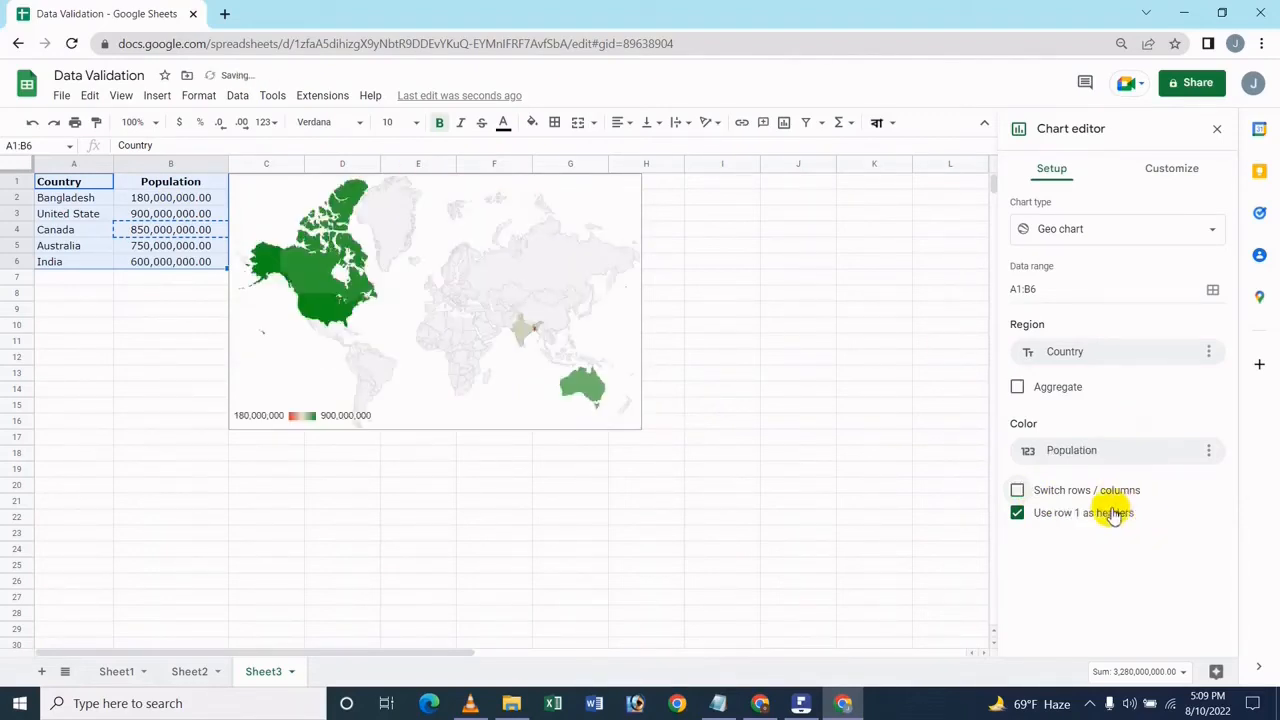
click(1081, 520)
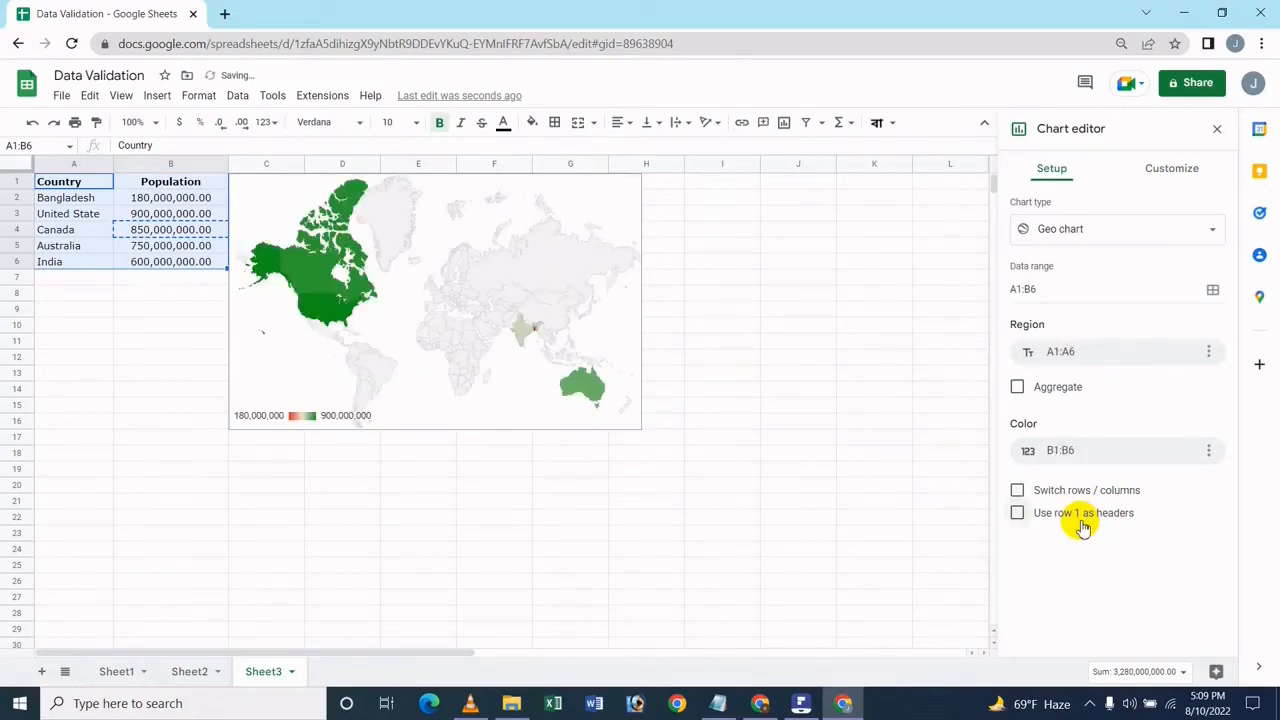
click(1083, 528)
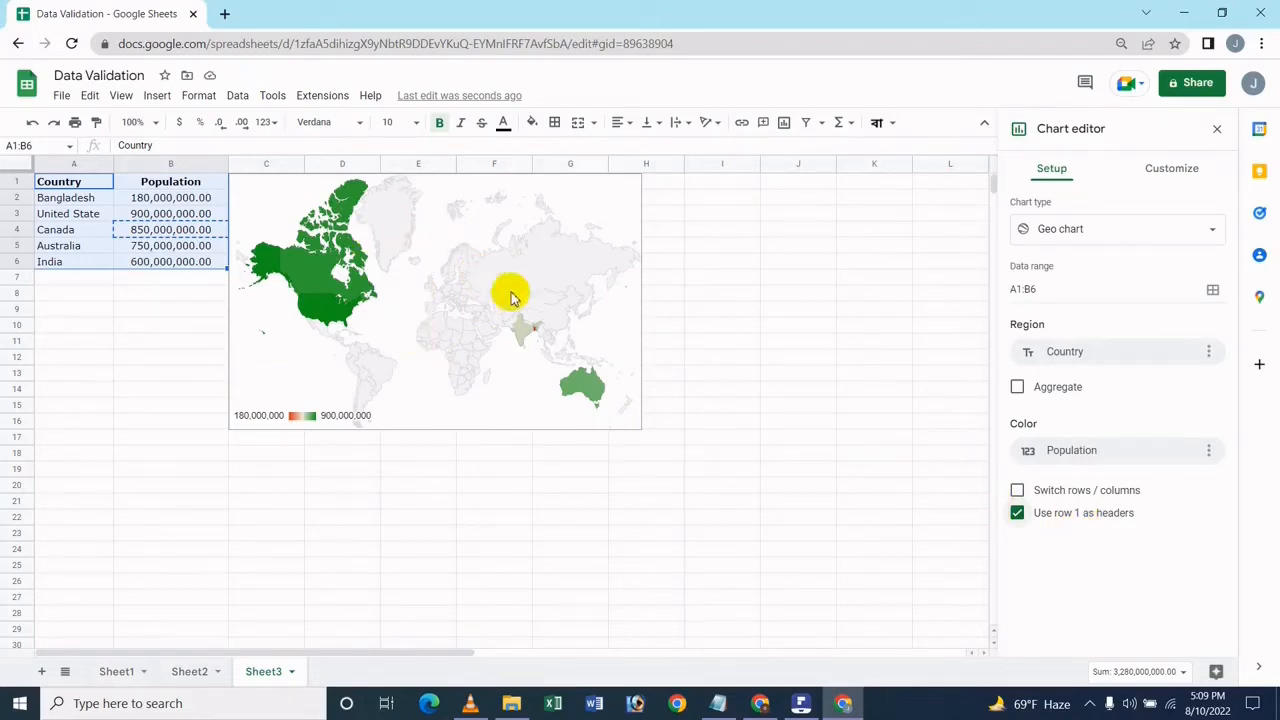
click(265, 272)
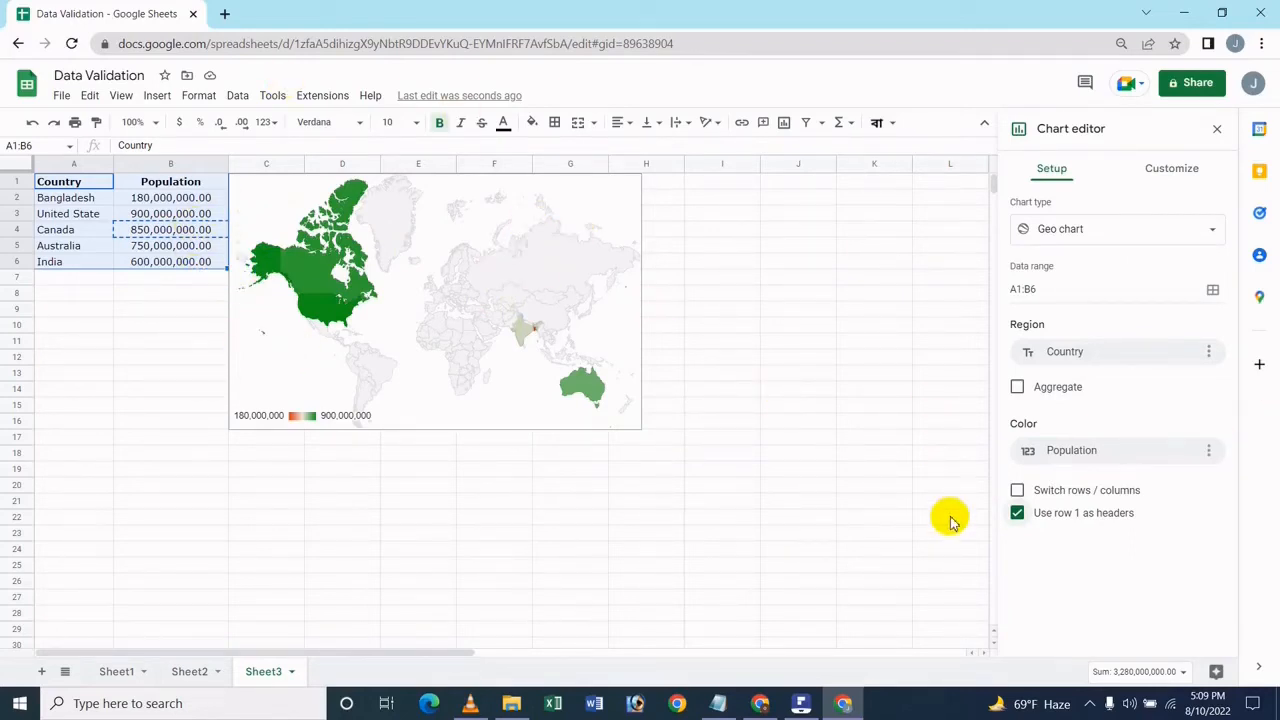
- Set the geo chart's background color to light blue and its font to Wide
click(1198, 173)
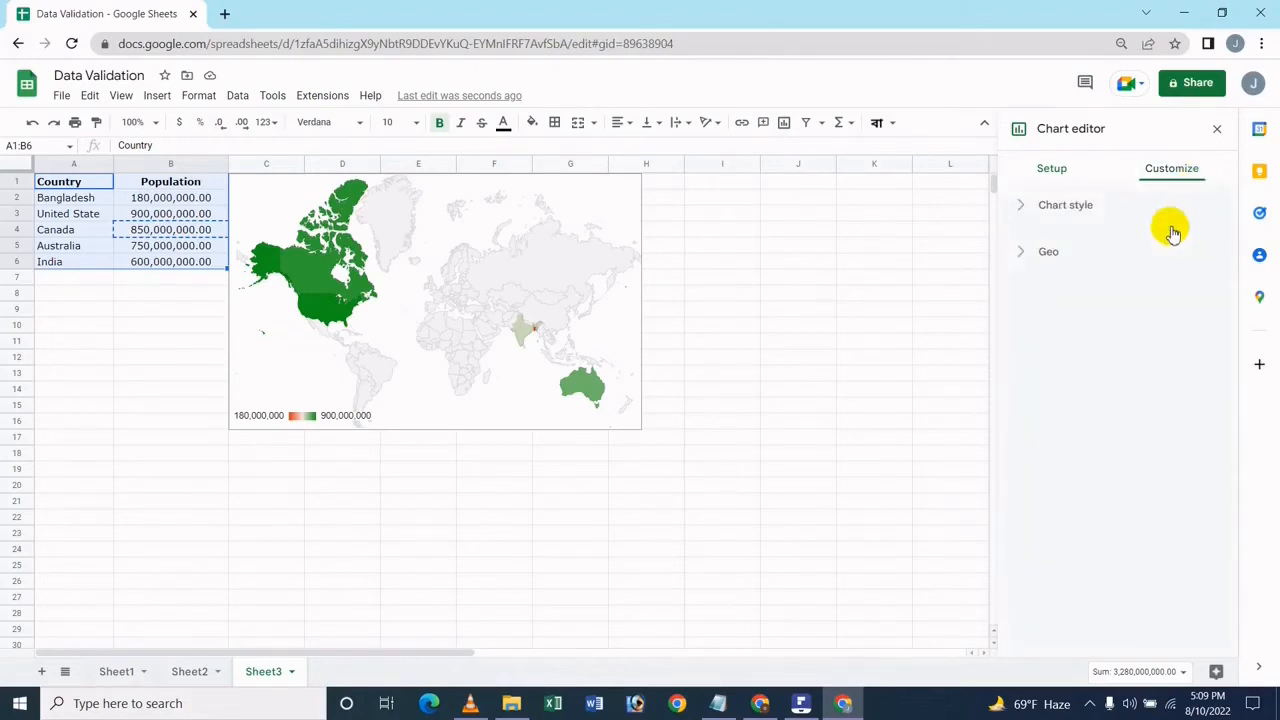
click(1104, 210)
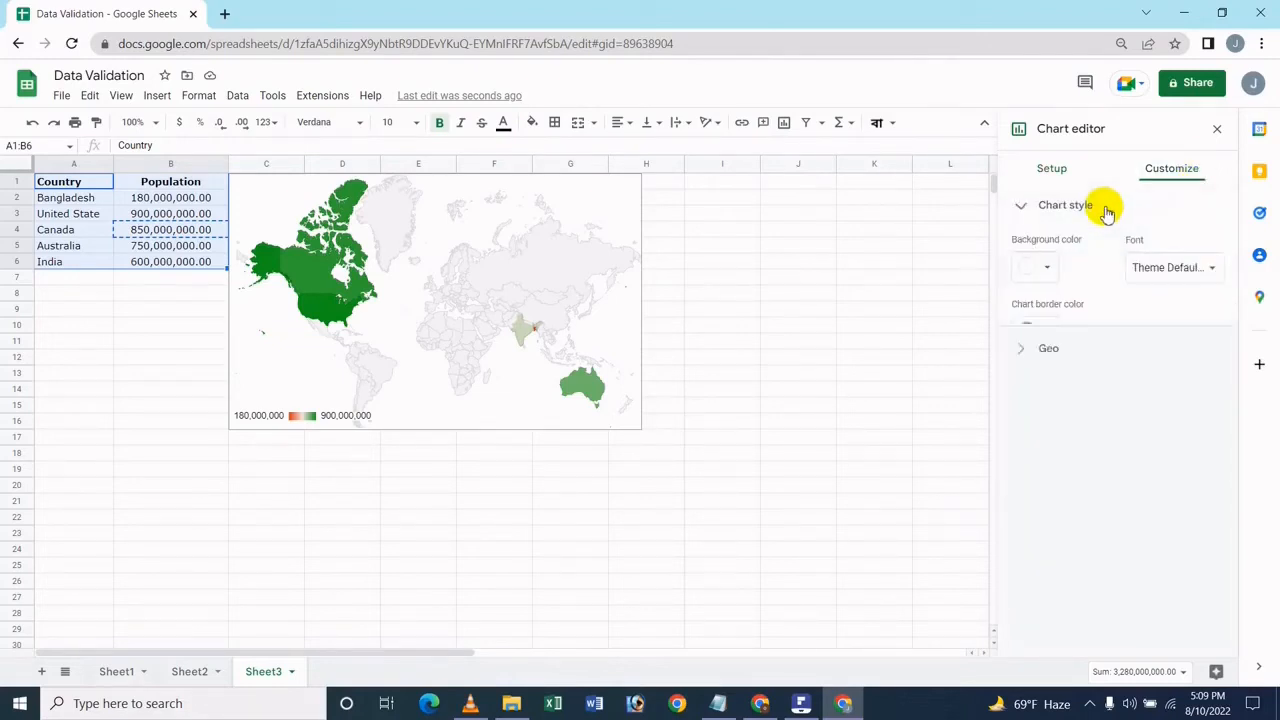
click(1045, 267)
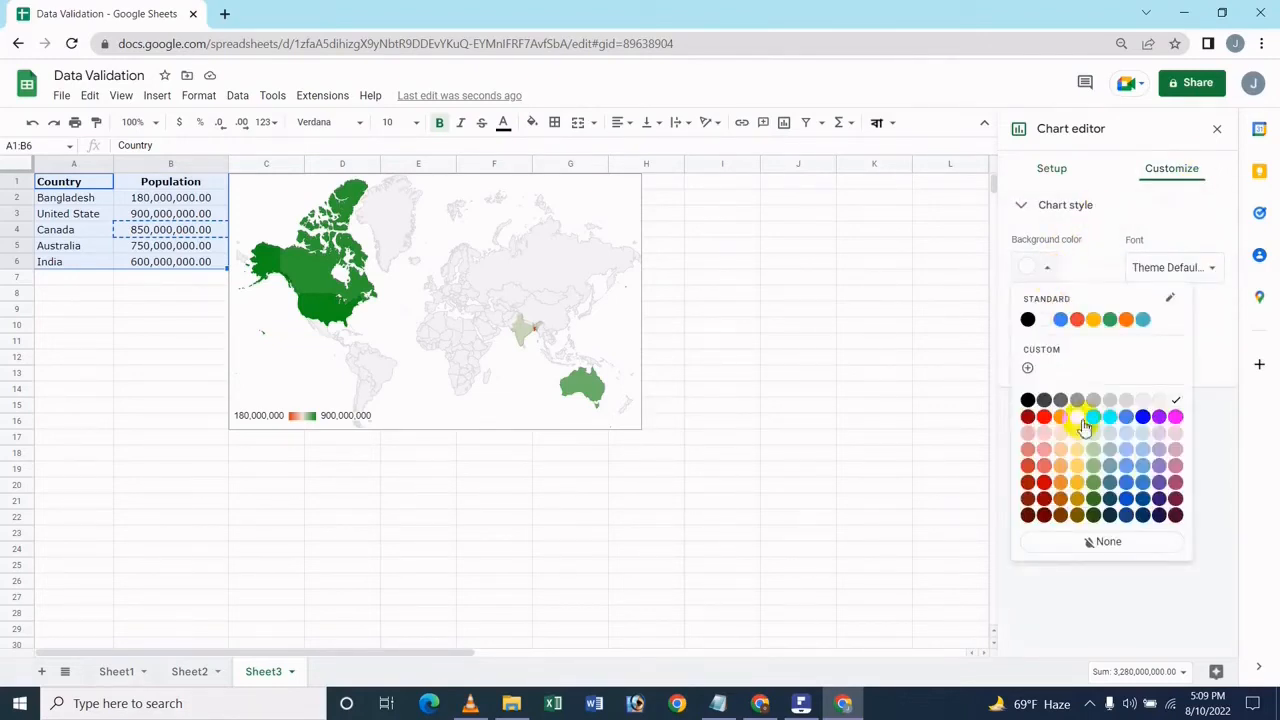
click(1143, 463)
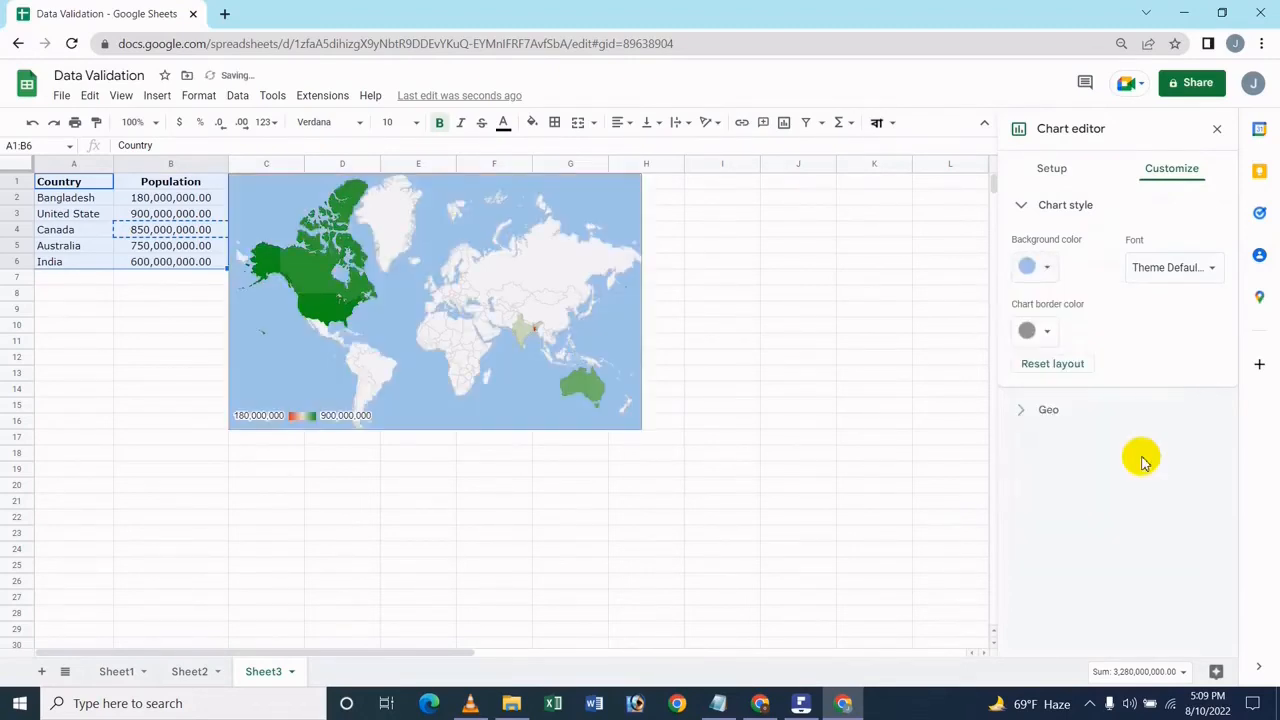
click(1158, 280)
click(1194, 363)
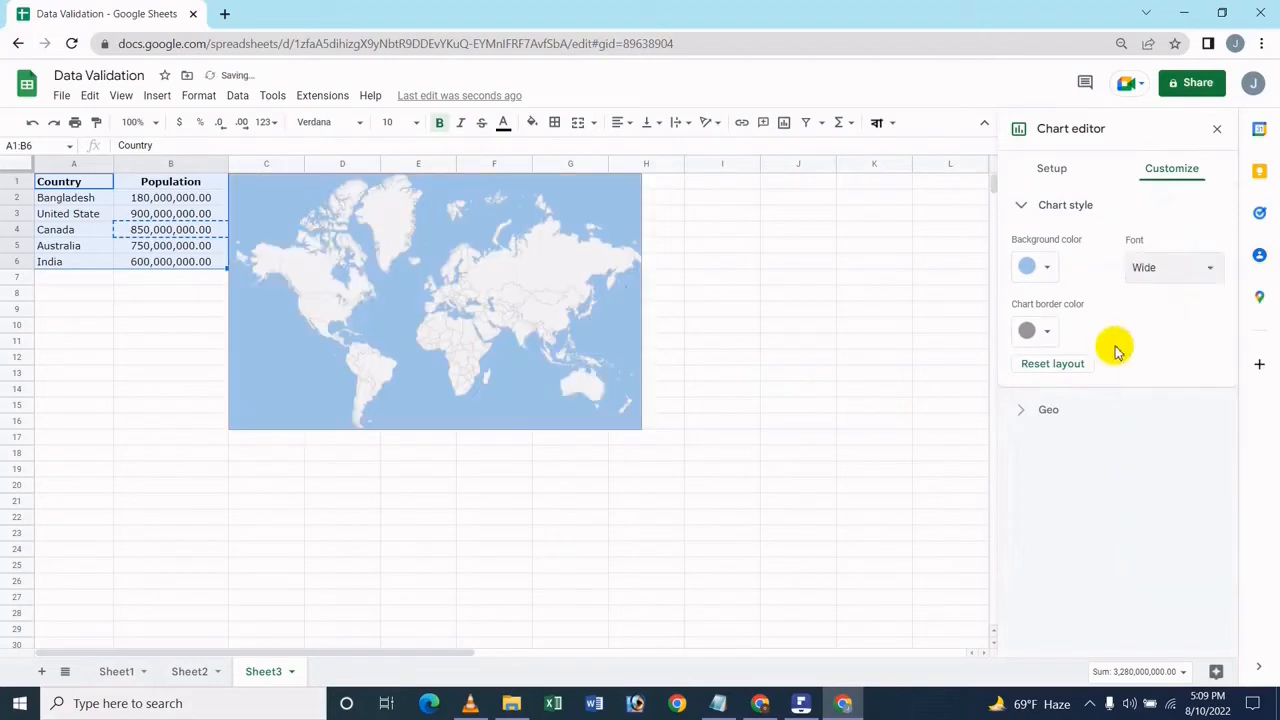
- Set the geo chart's border color to red
click(1038, 331)
click(1043, 481)
click(1052, 340)
click(1116, 307)
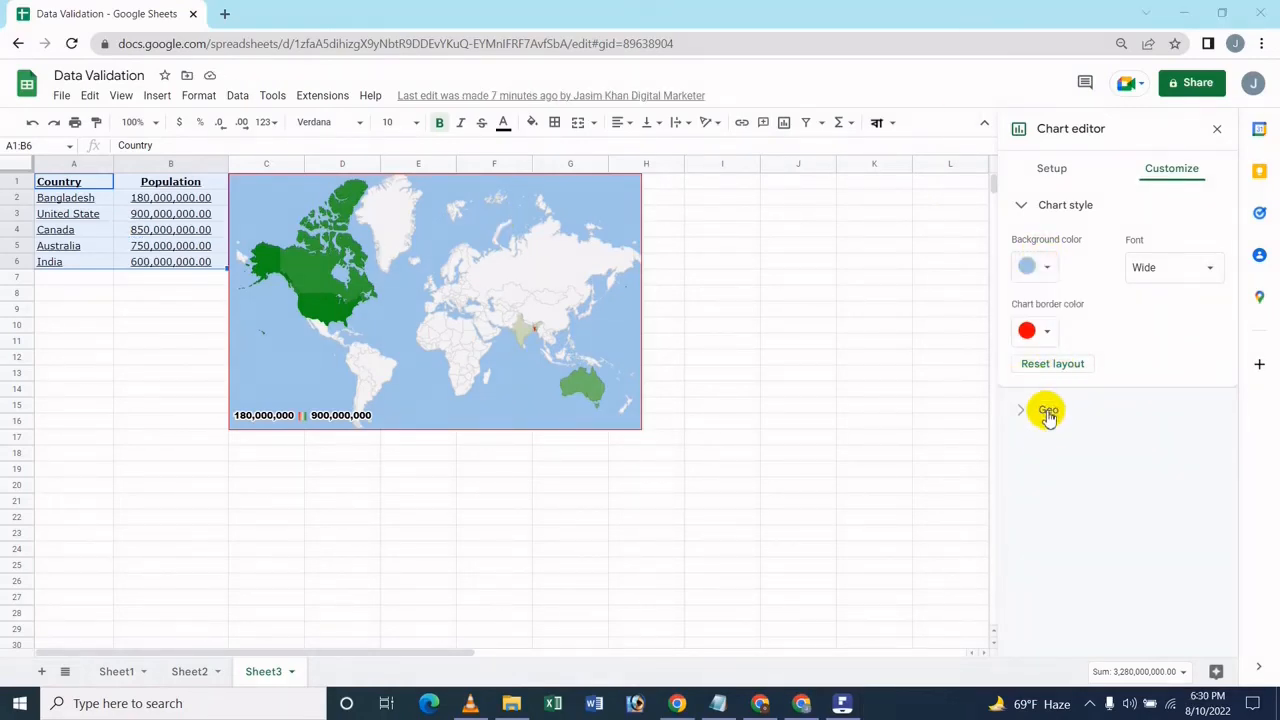
- Try limiting the geo chart's region to Asia and check India's population on the map
click(1046, 412)
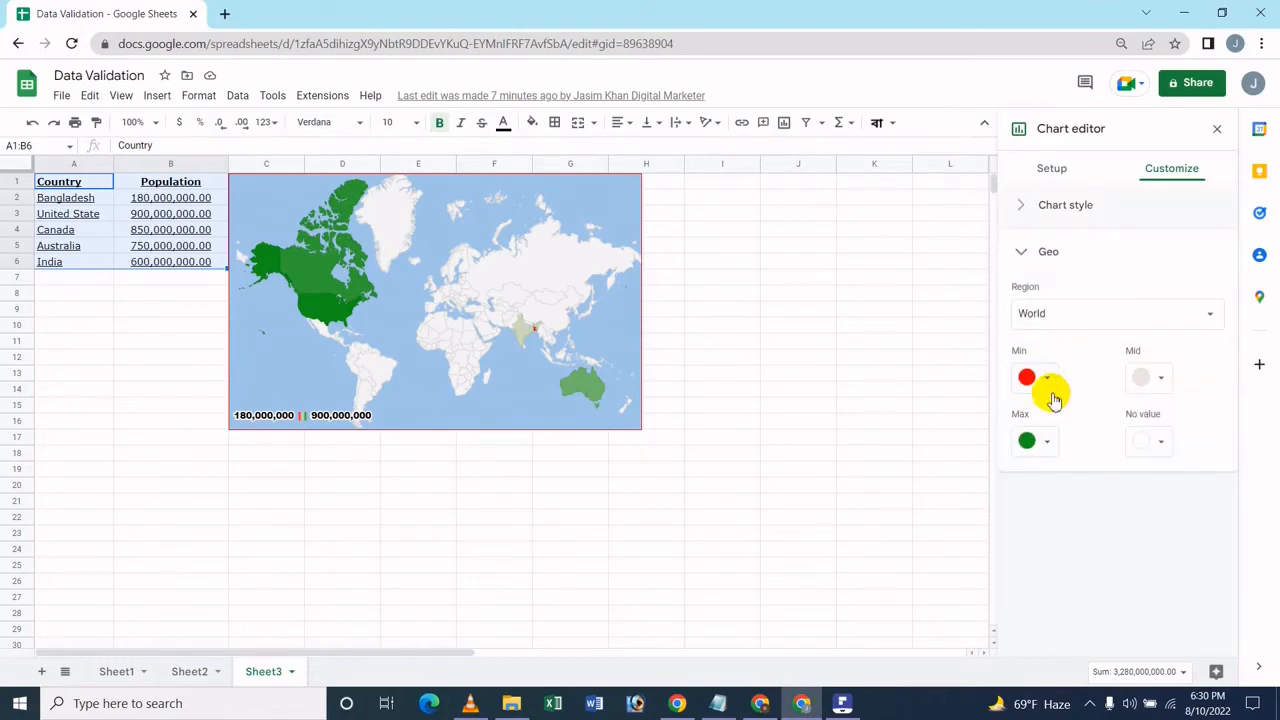
click(1059, 308)
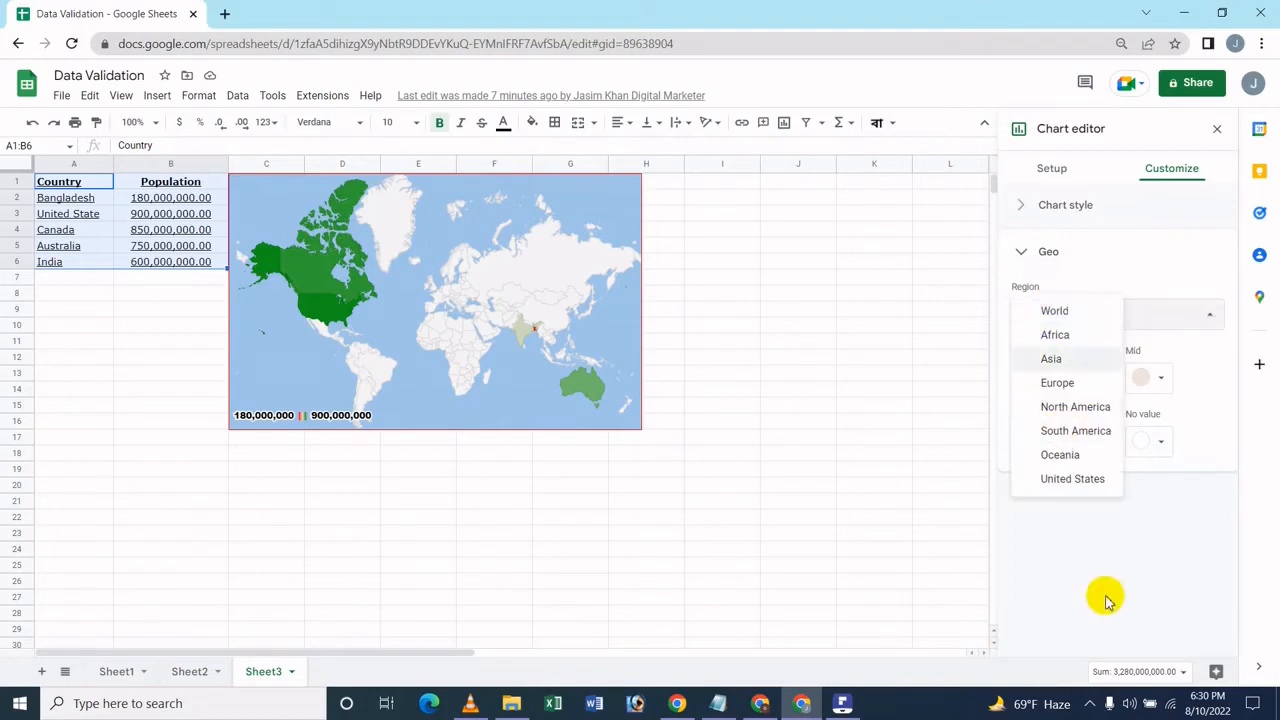
click(1078, 361)
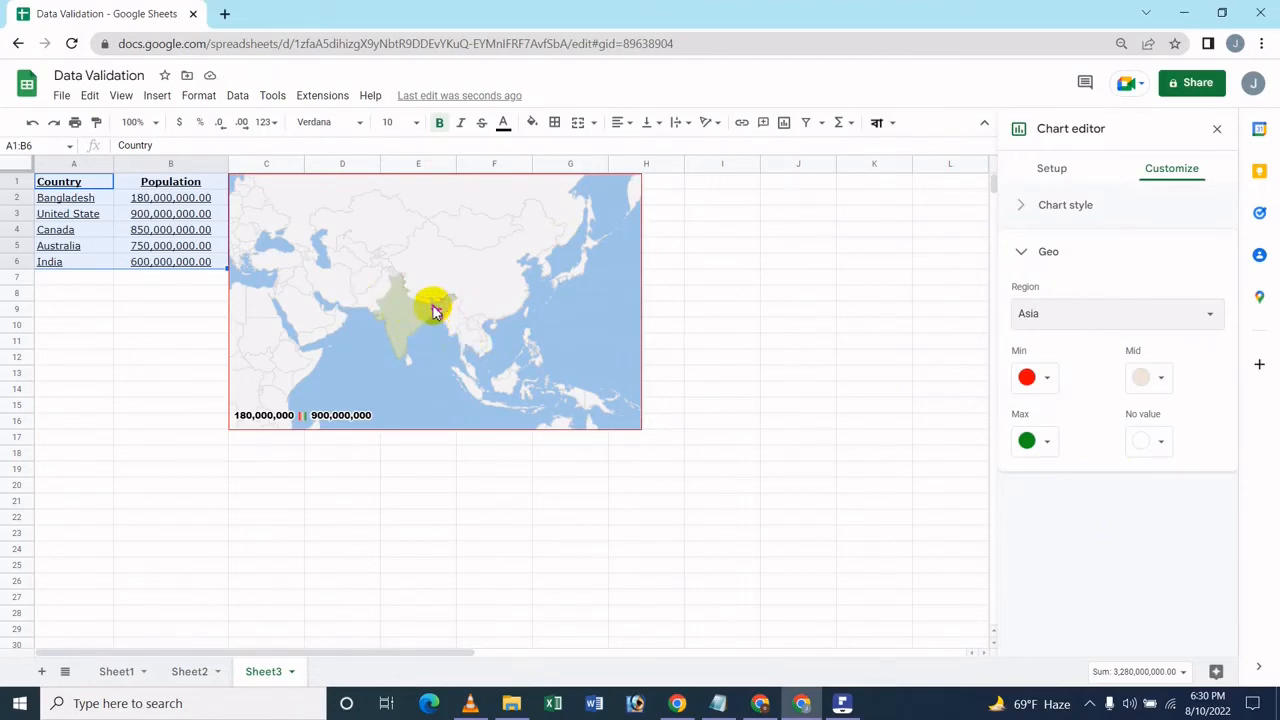
click(415, 329)
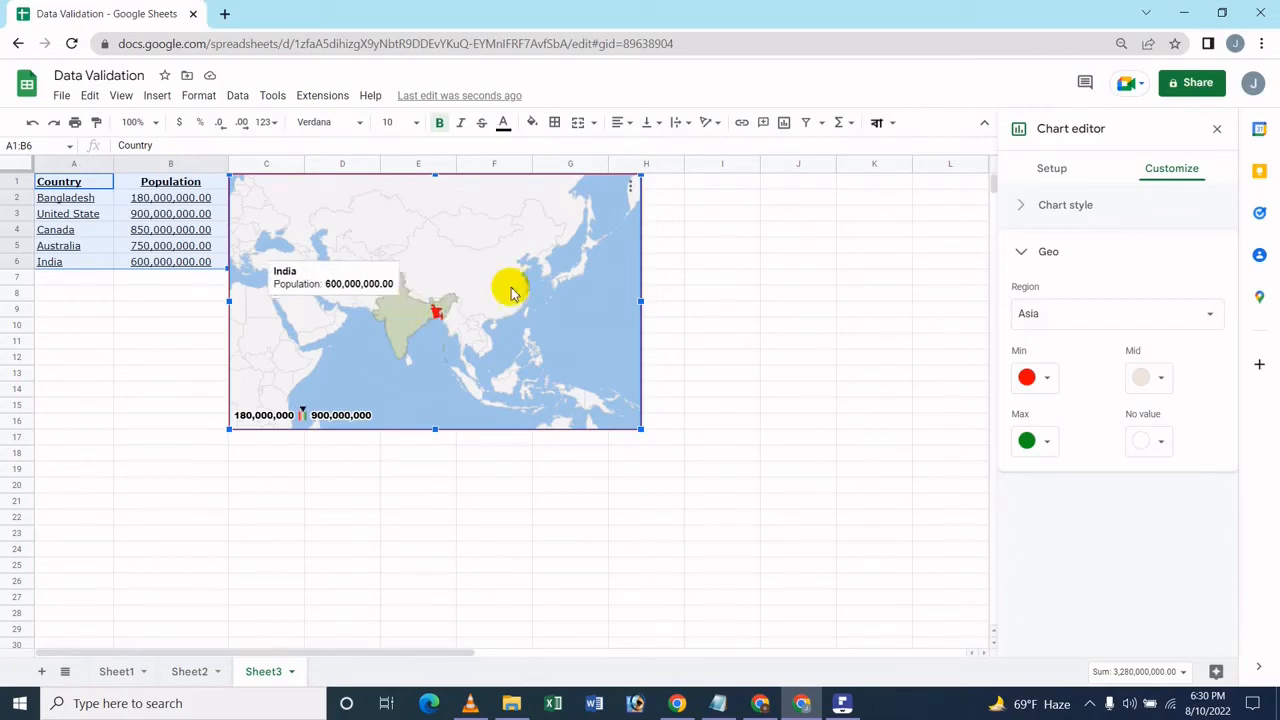
- Try North America as the geo chart's region, check Canada's population, and view the Min color choices
click(1112, 316)
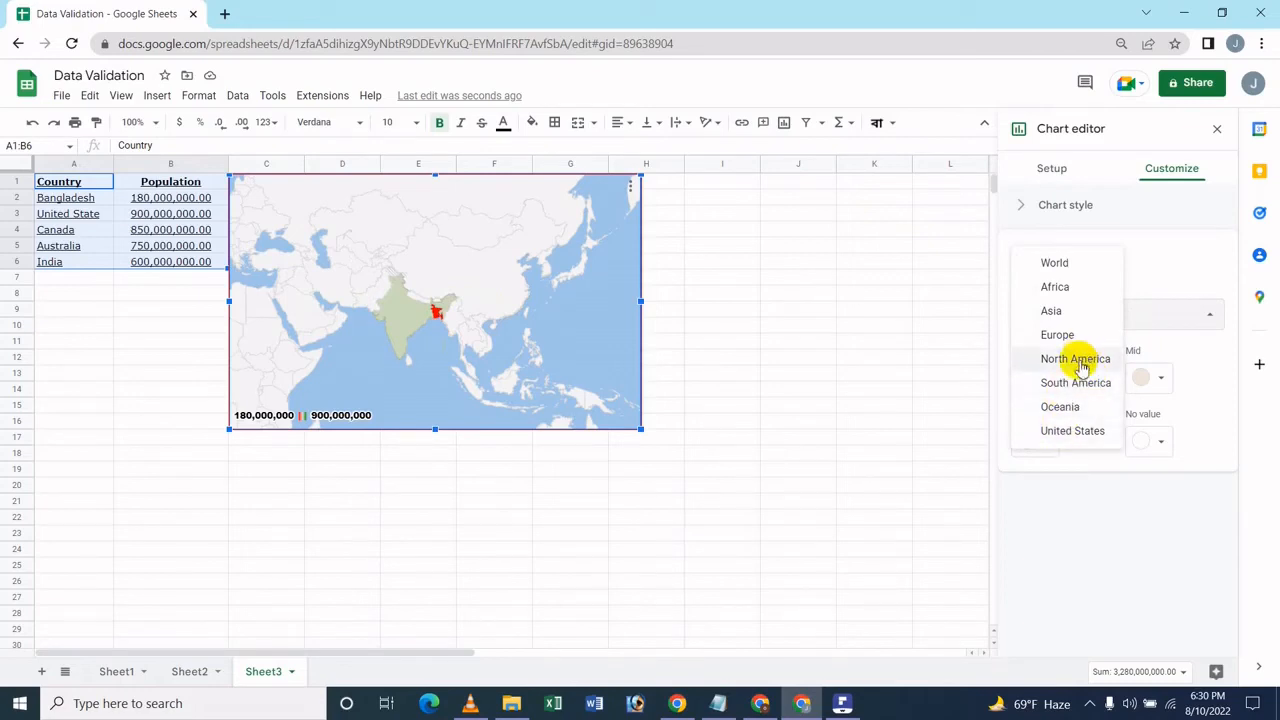
click(1075, 359)
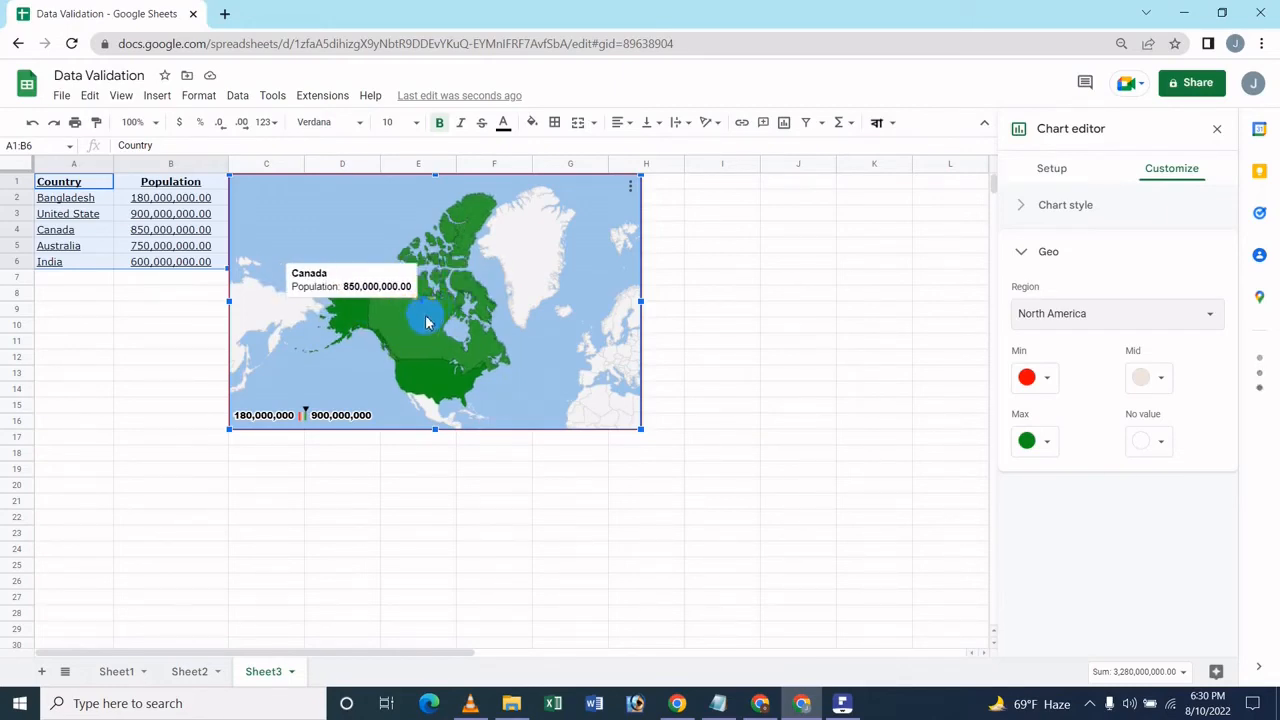
click(325, 318)
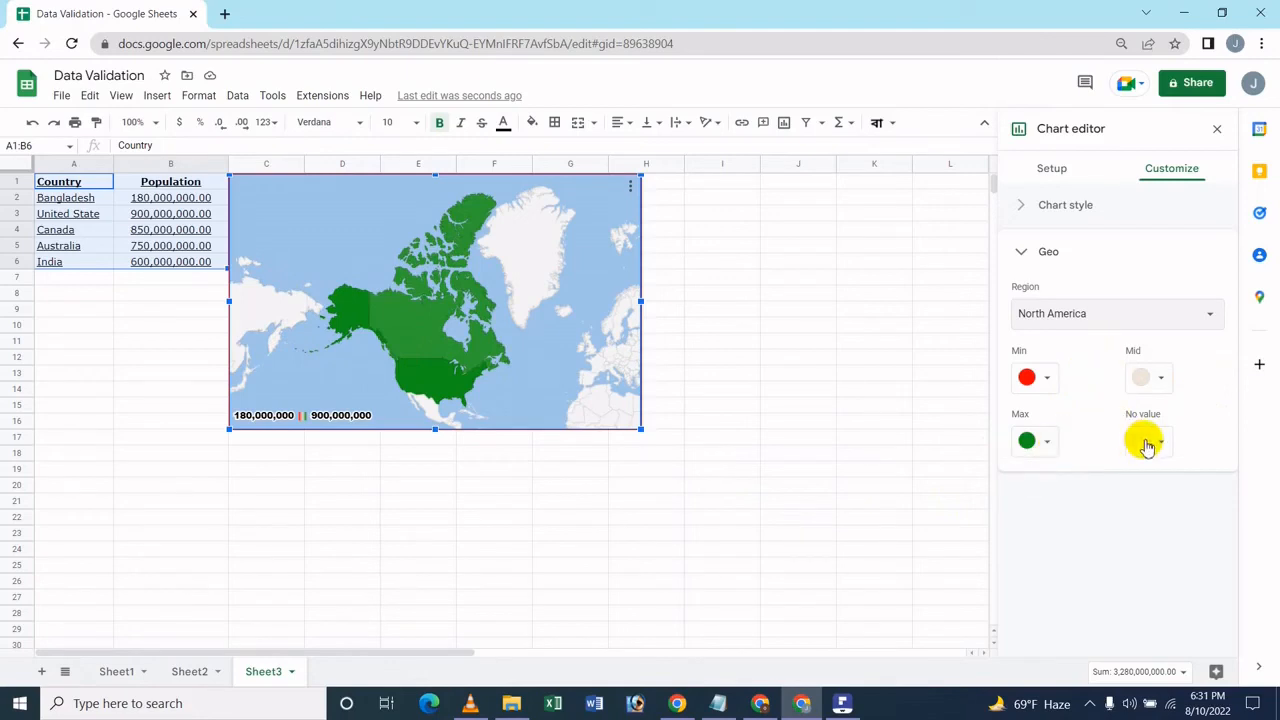
click(1034, 396)
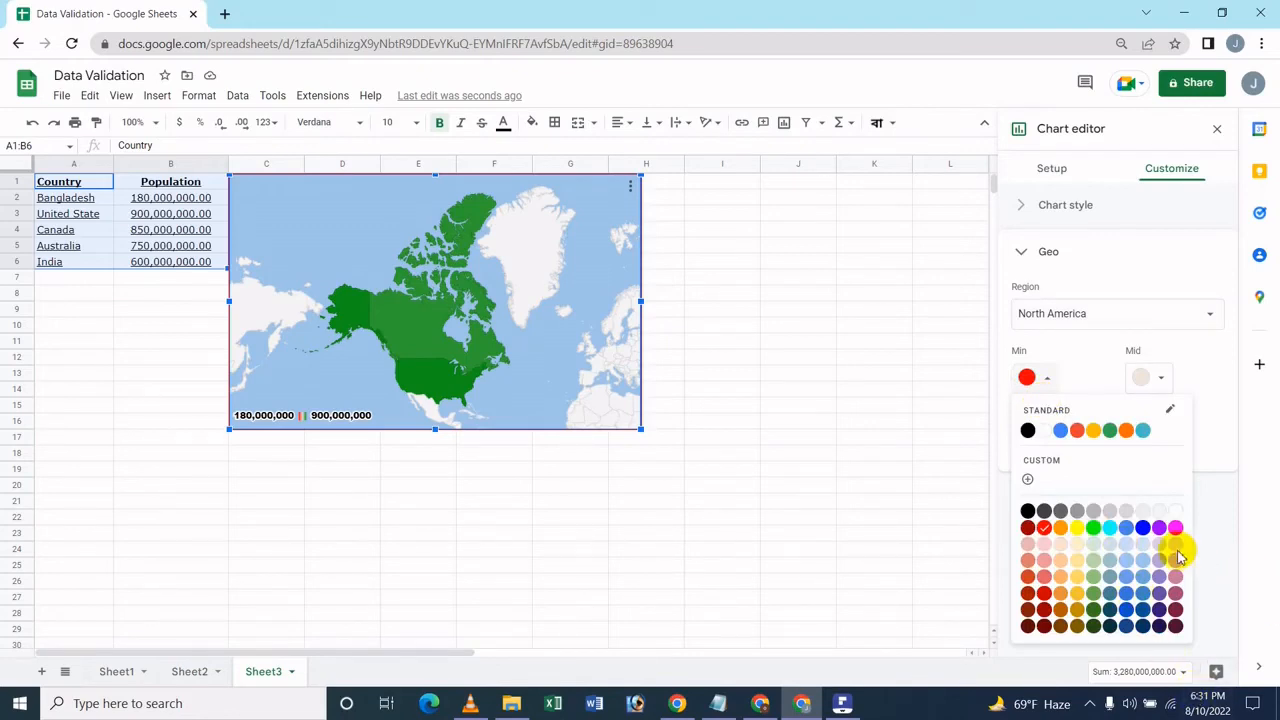
- Try United States as the geo chart's region, and set the region back to World
click(1104, 320)
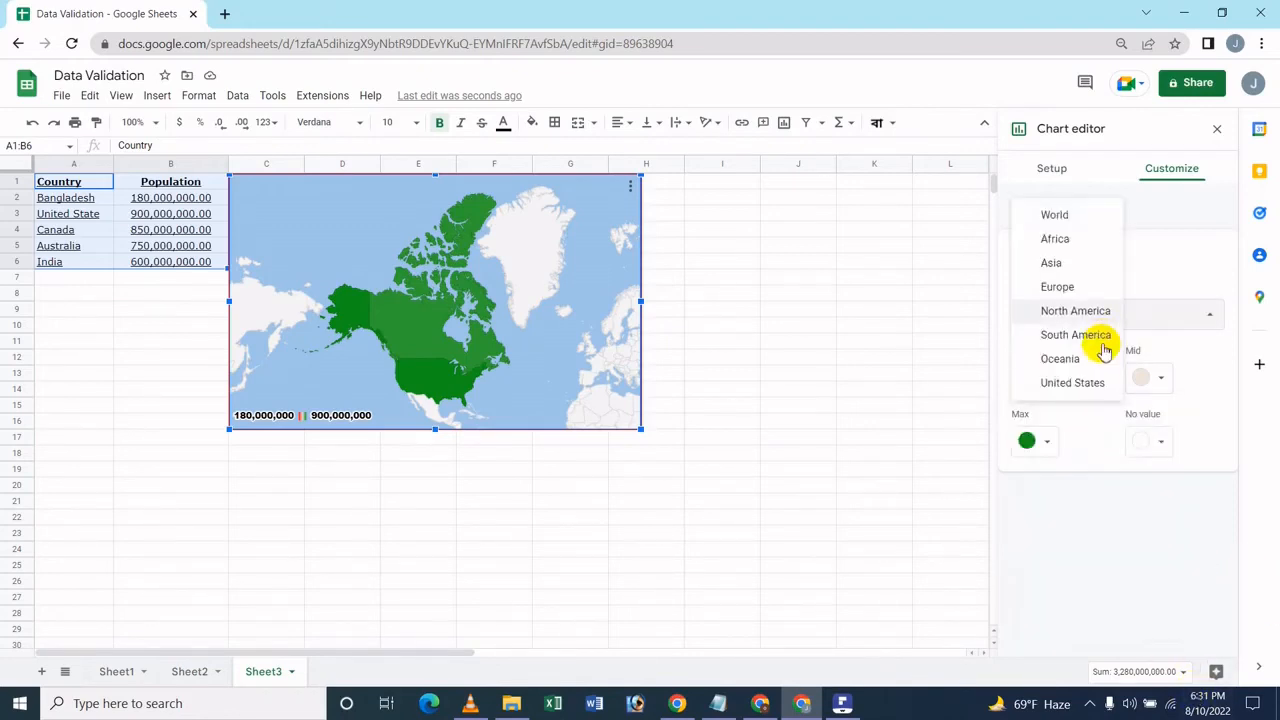
click(1065, 382)
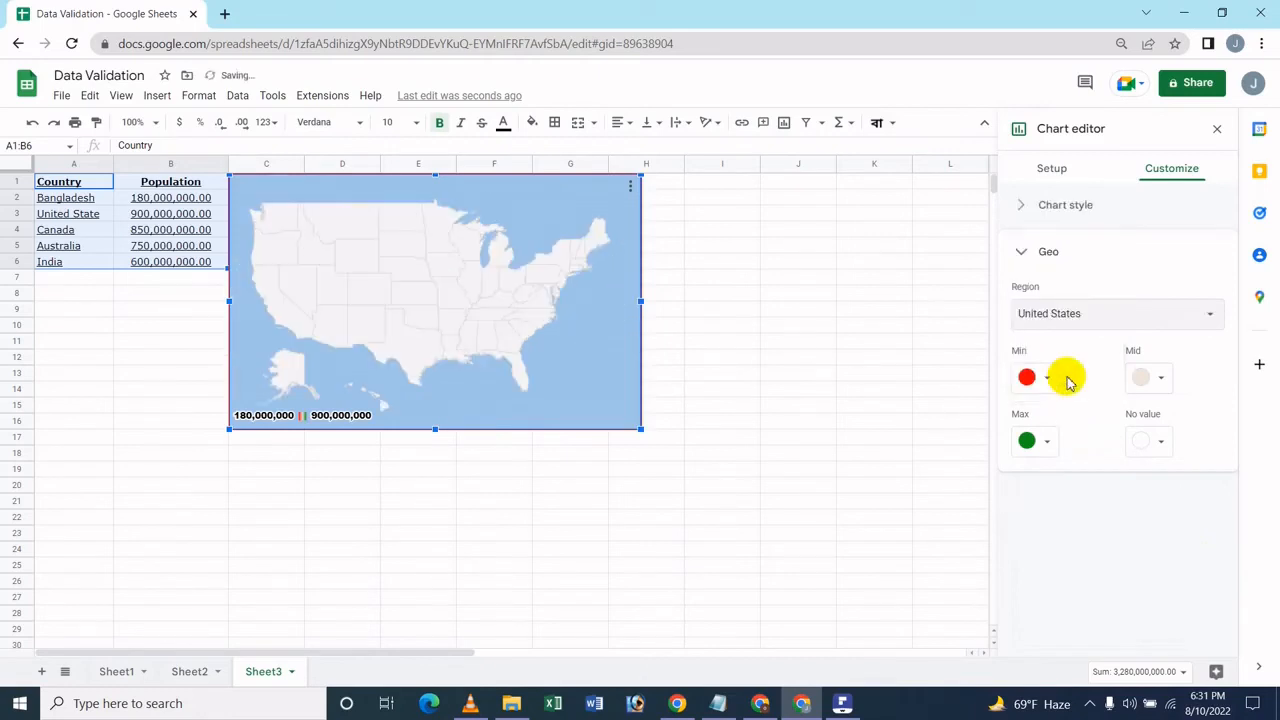
click(1063, 310)
click(1066, 141)
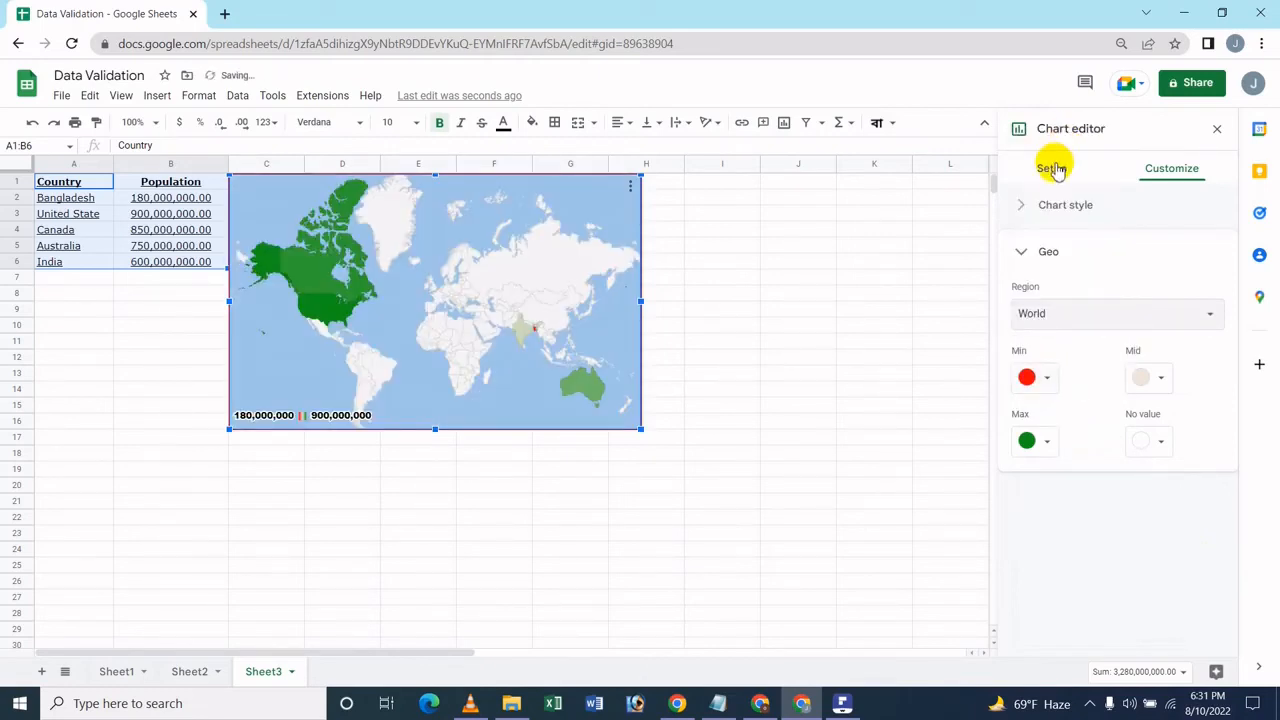
- Check Bangladesh and India on the map, and set the geo chart's Min color to bright green
click(1045, 390)
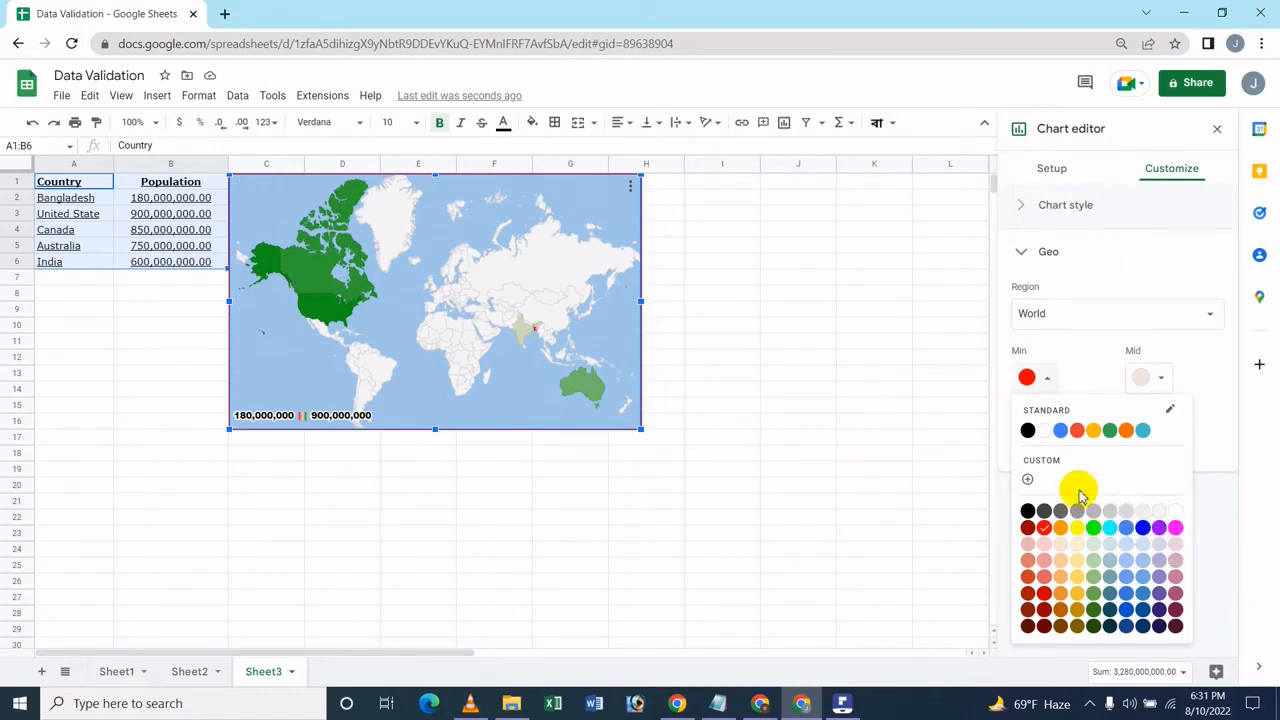
click(1034, 375)
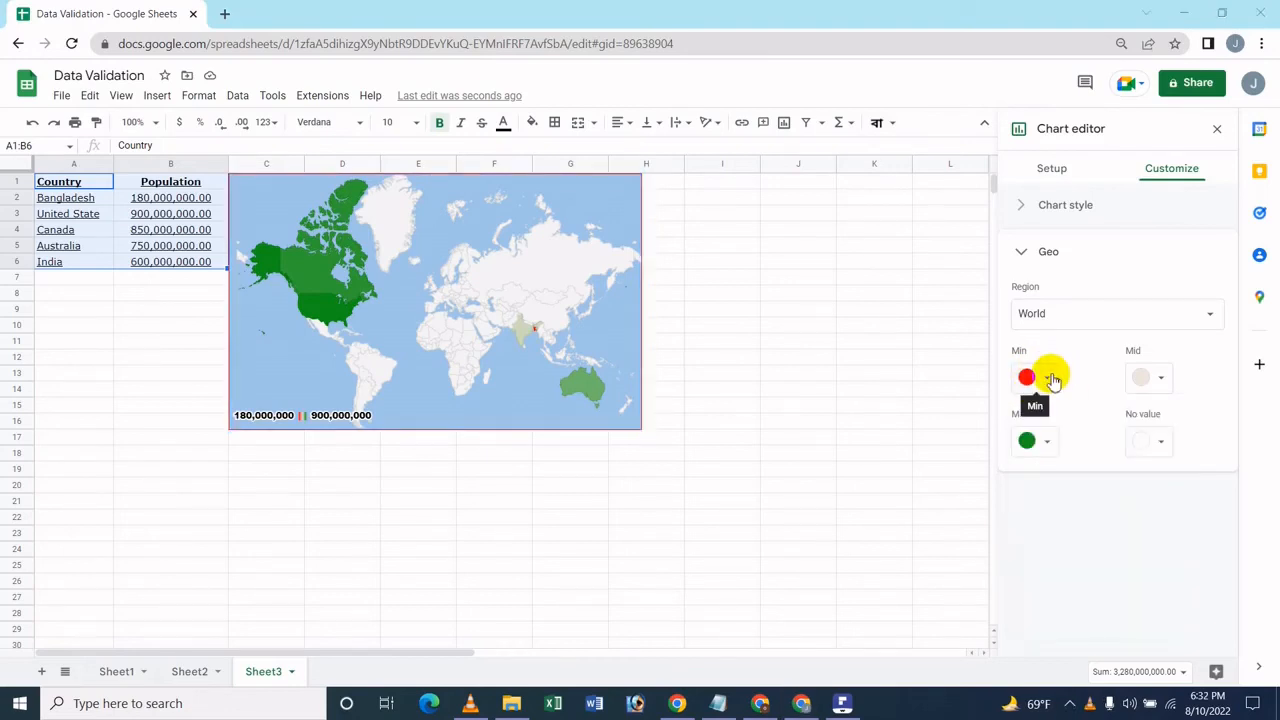
click(529, 328)
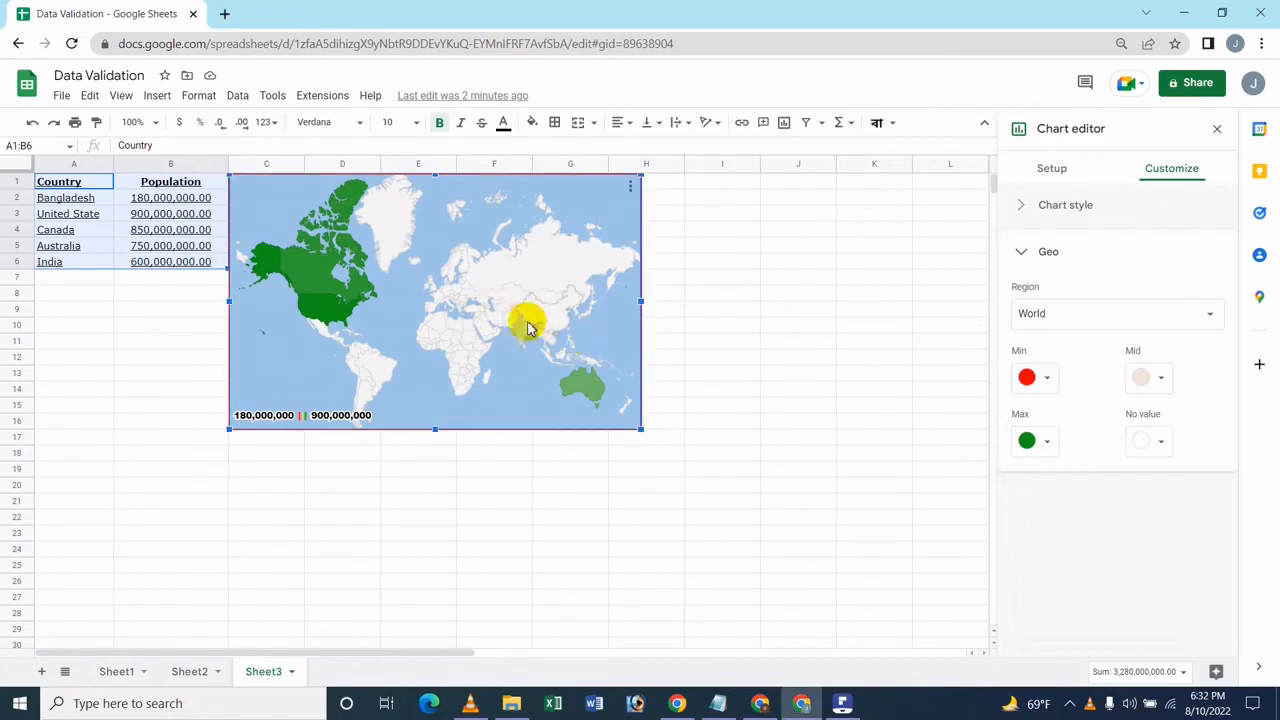
mouse_move(535, 333)
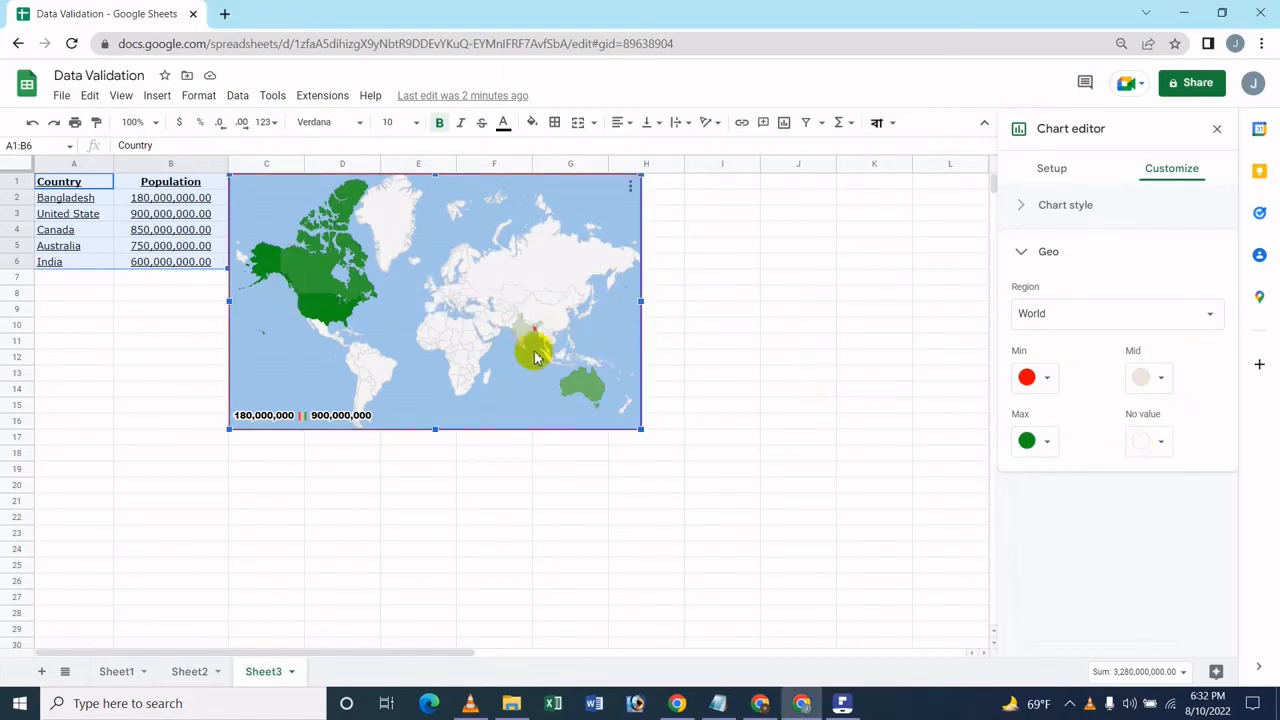
click(1028, 380)
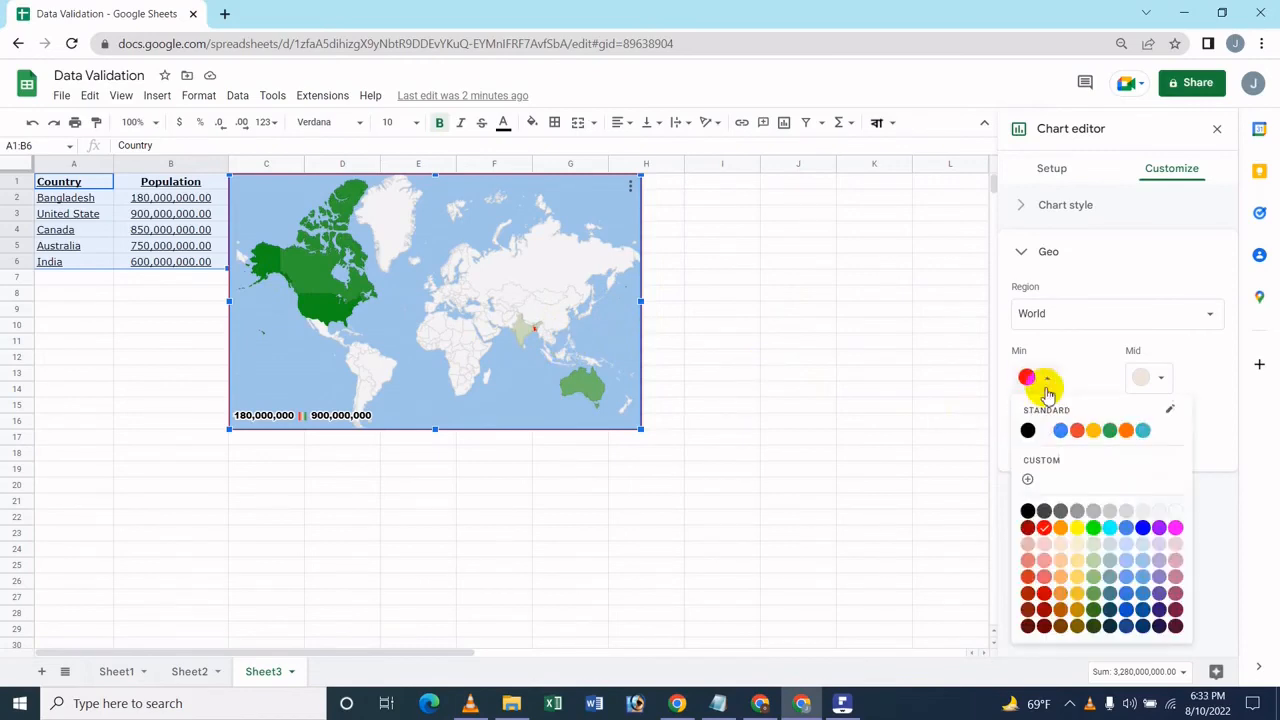
click(1093, 527)
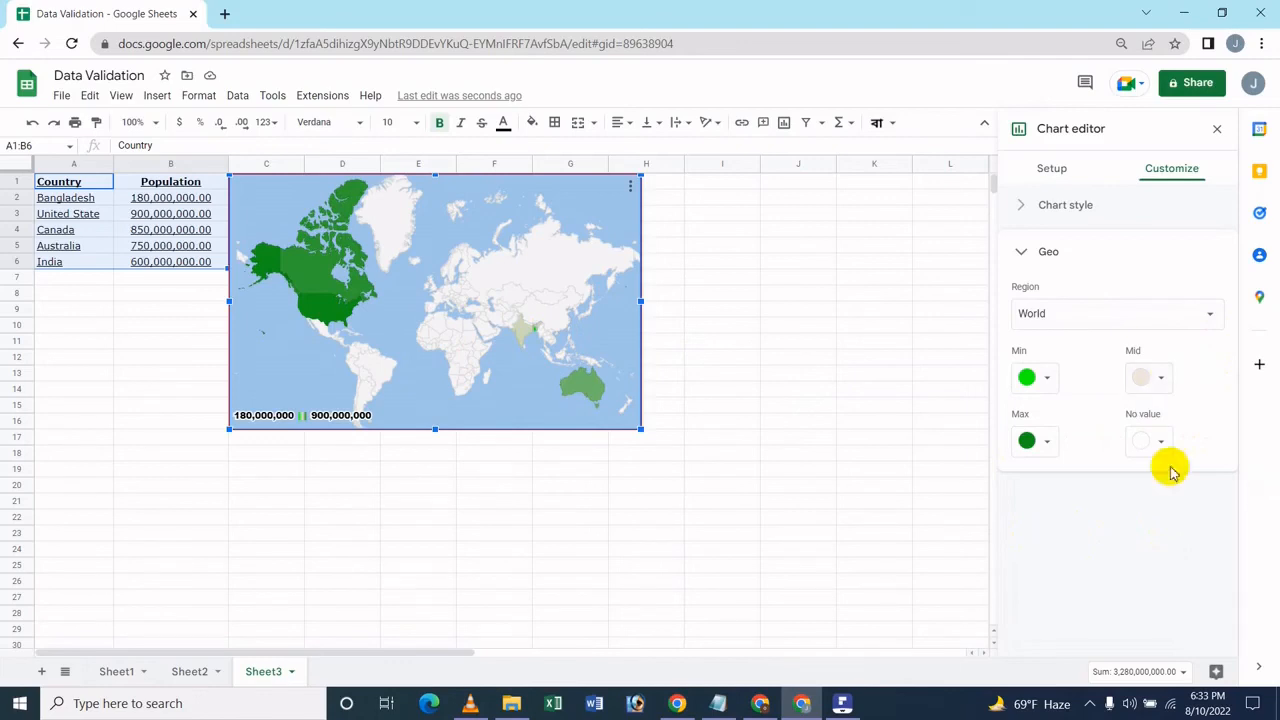
- Set the geo chart's Mid color to blue and its Max color to red
click(1160, 380)
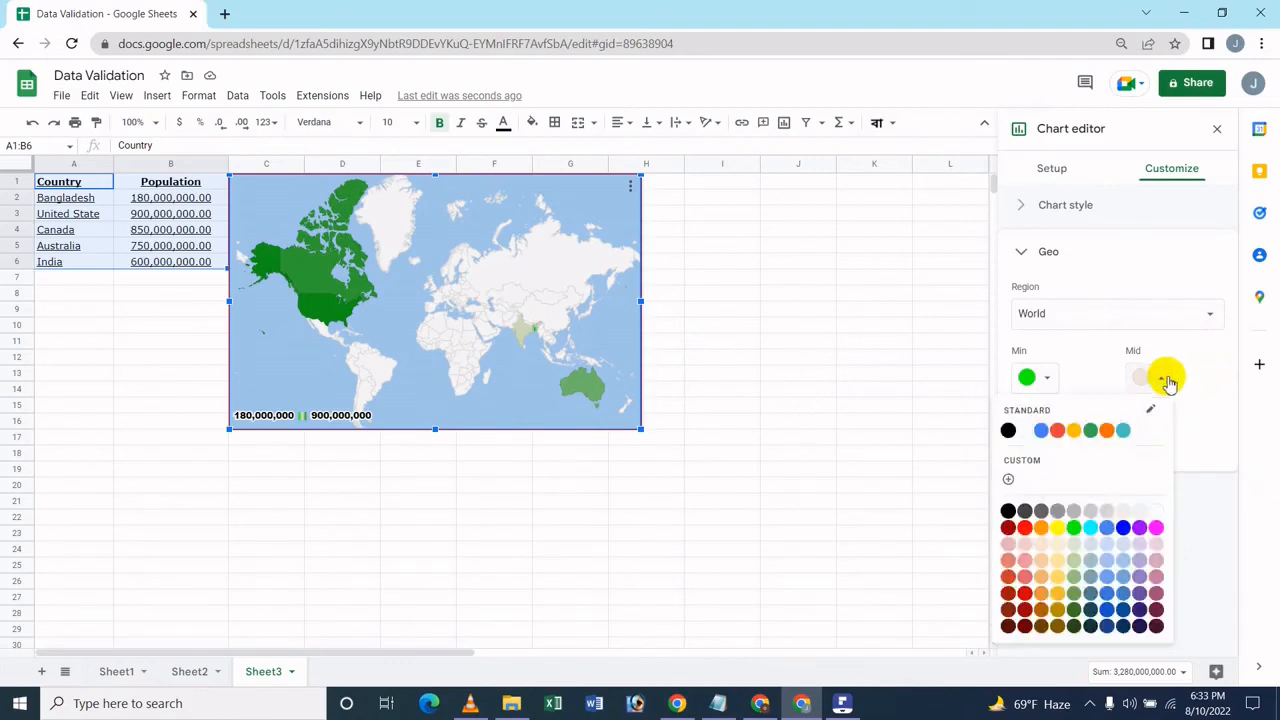
click(1126, 527)
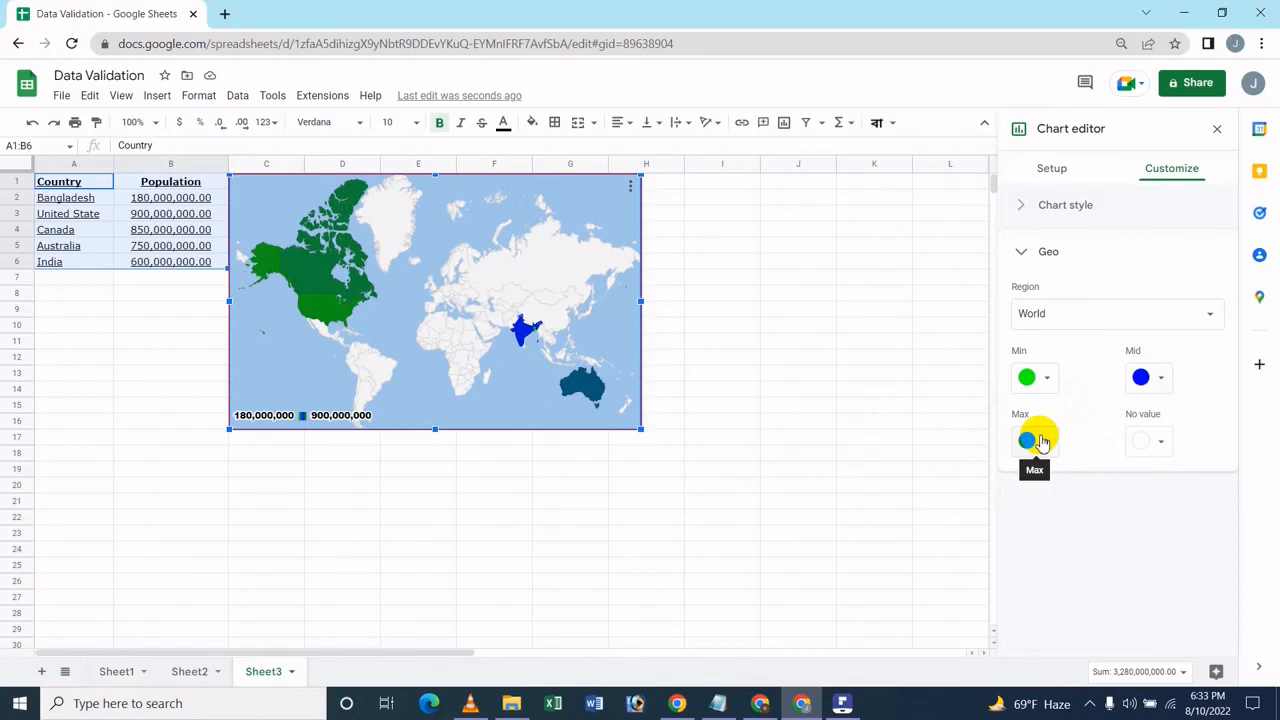
click(1040, 440)
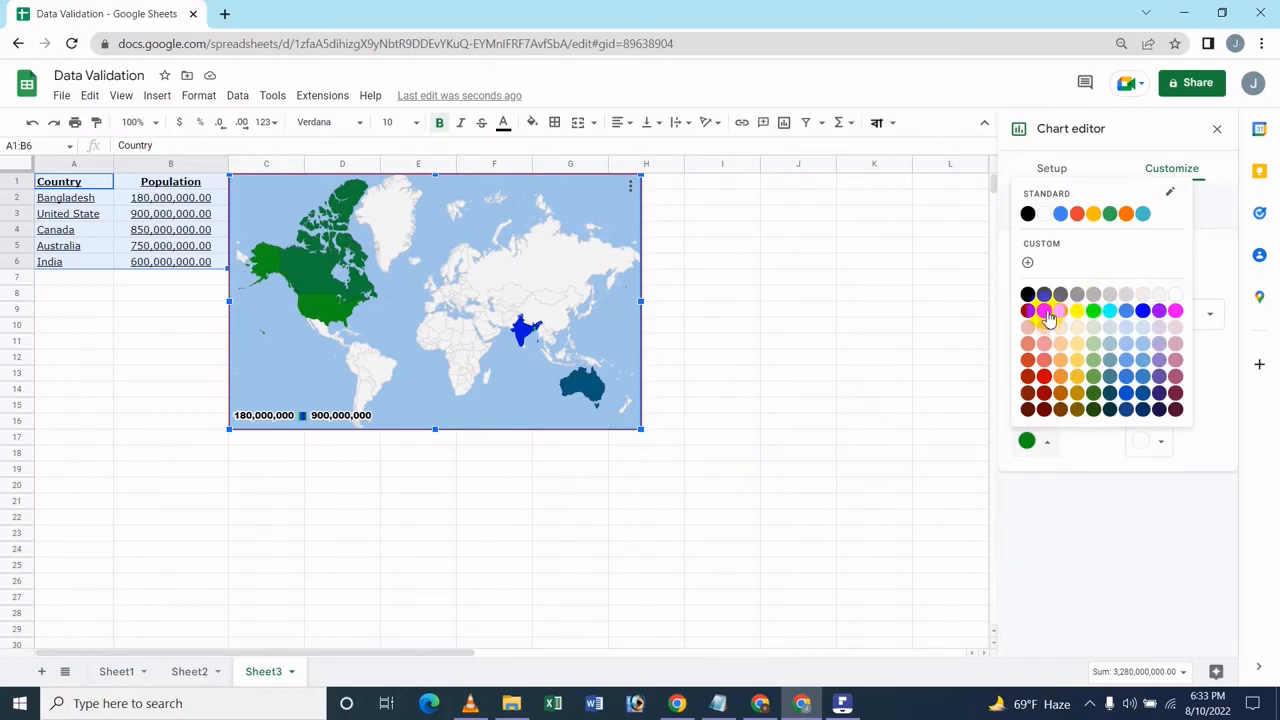
click(1045, 314)
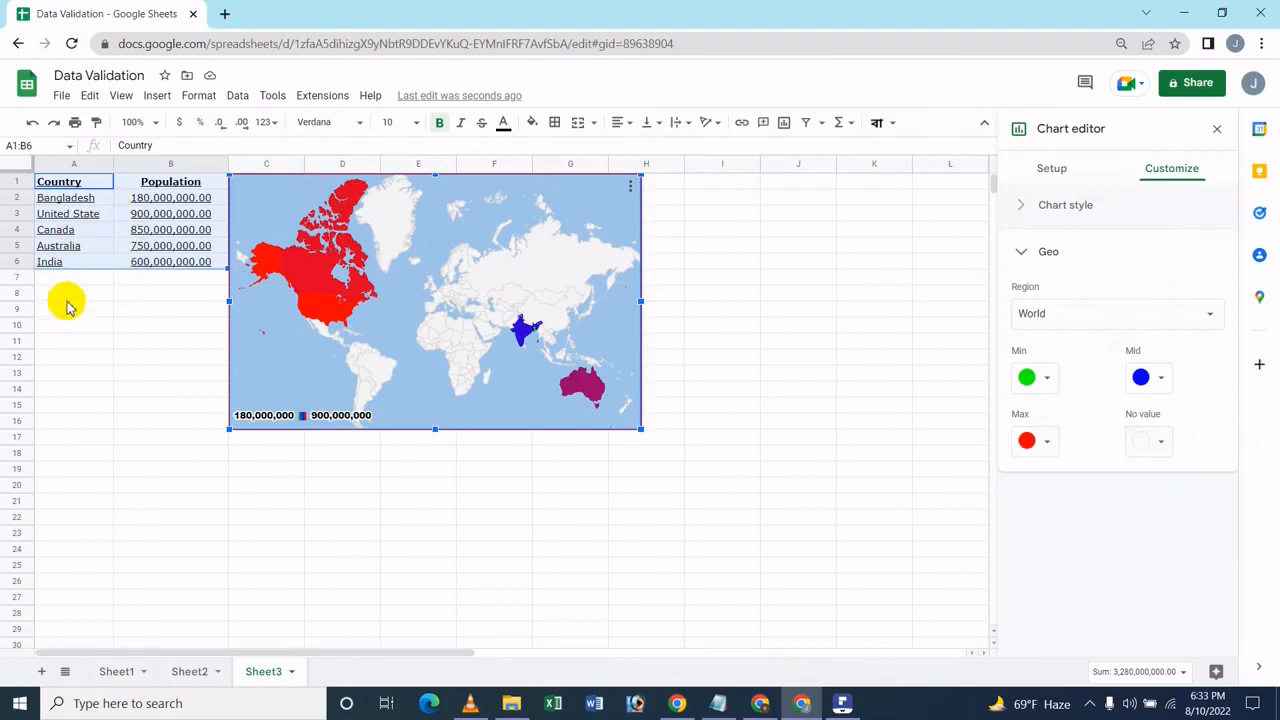
- Set the geo chart's No value color to yellow, and switch to the tutorial's title PDF in Wondershare PDFelement
click(1155, 442)
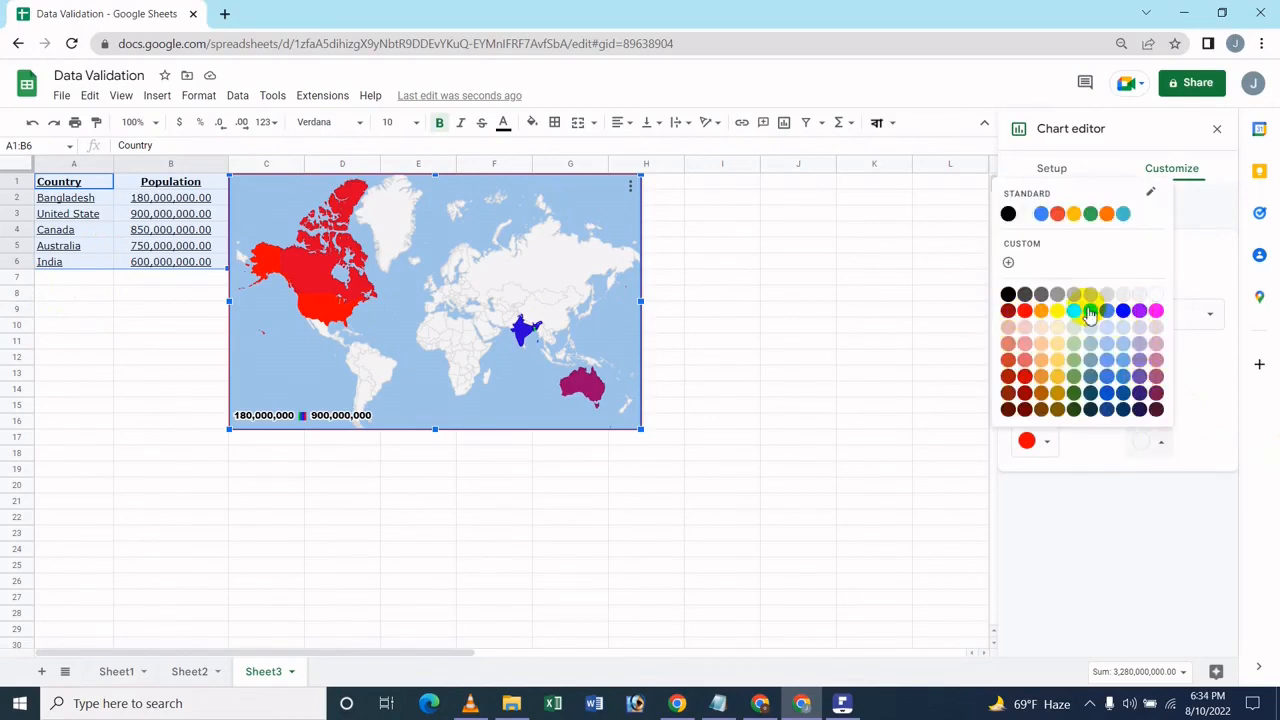
click(1060, 314)
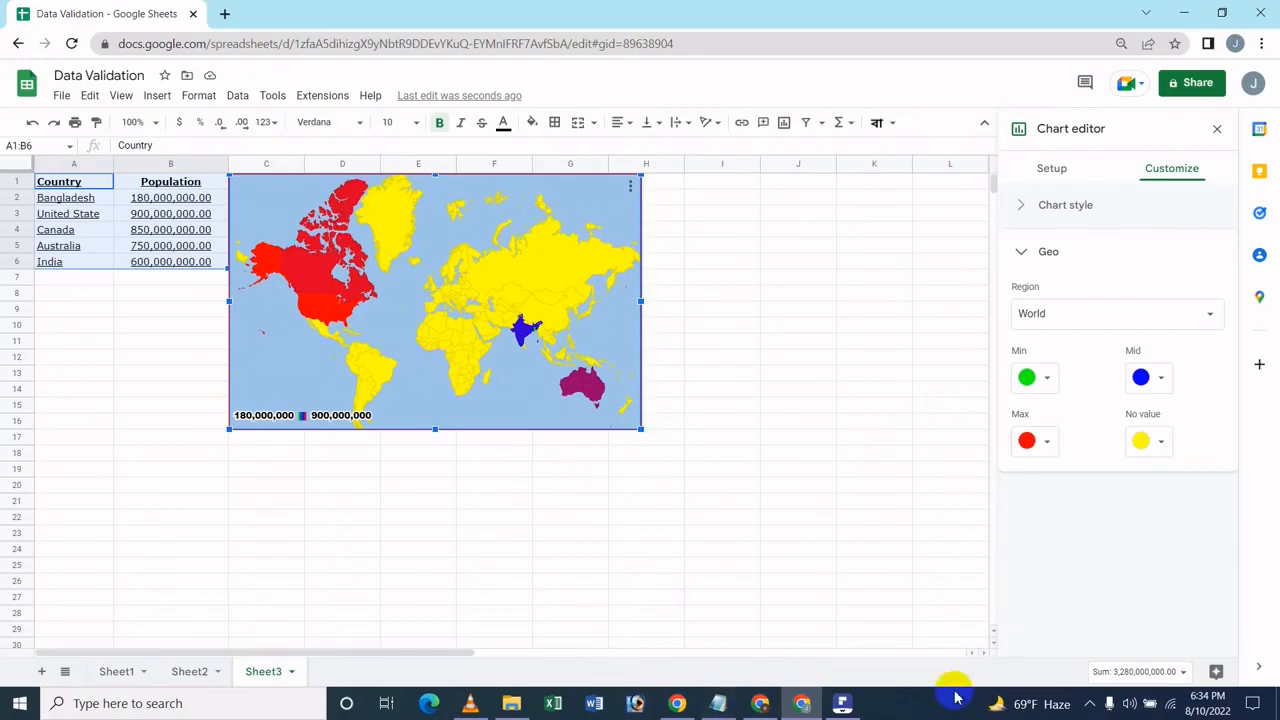
click(843, 708)
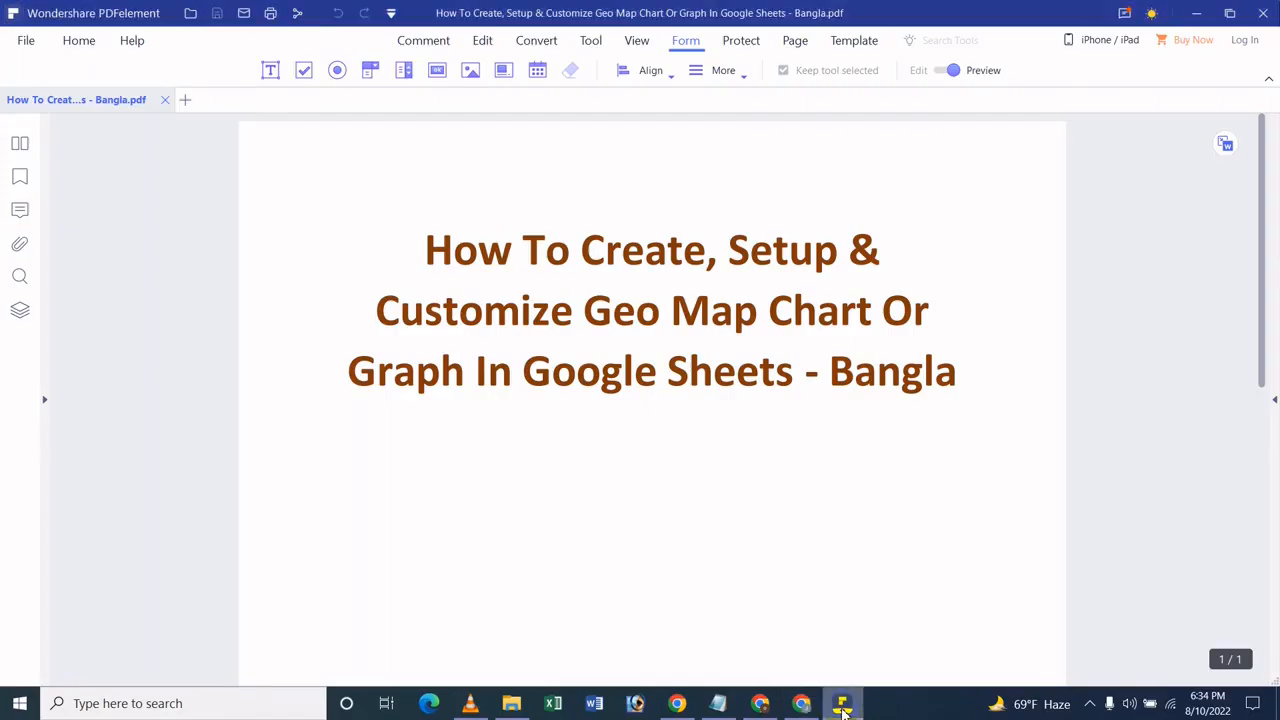